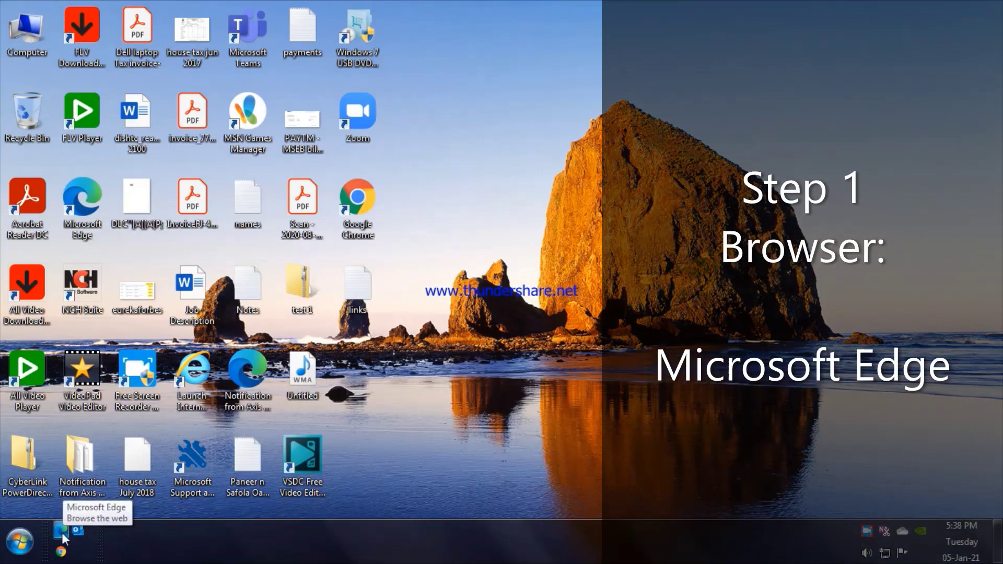
Launch Edge, search Bing for 'microsoft edge', and bring up the browser's main menu.
{"action": "left_click", "coordinate": [61, 532]}
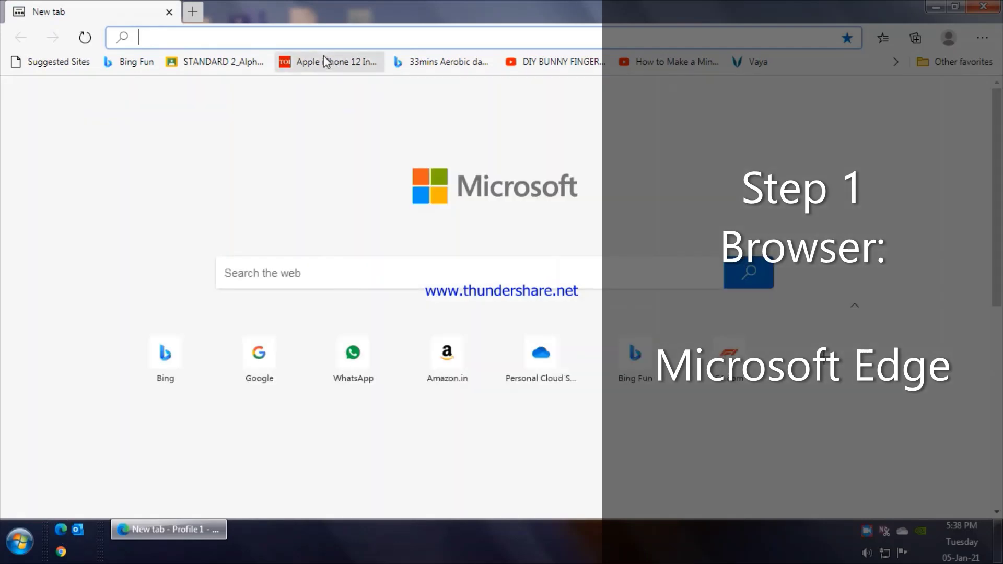
{"action": "type", "text": "m"}
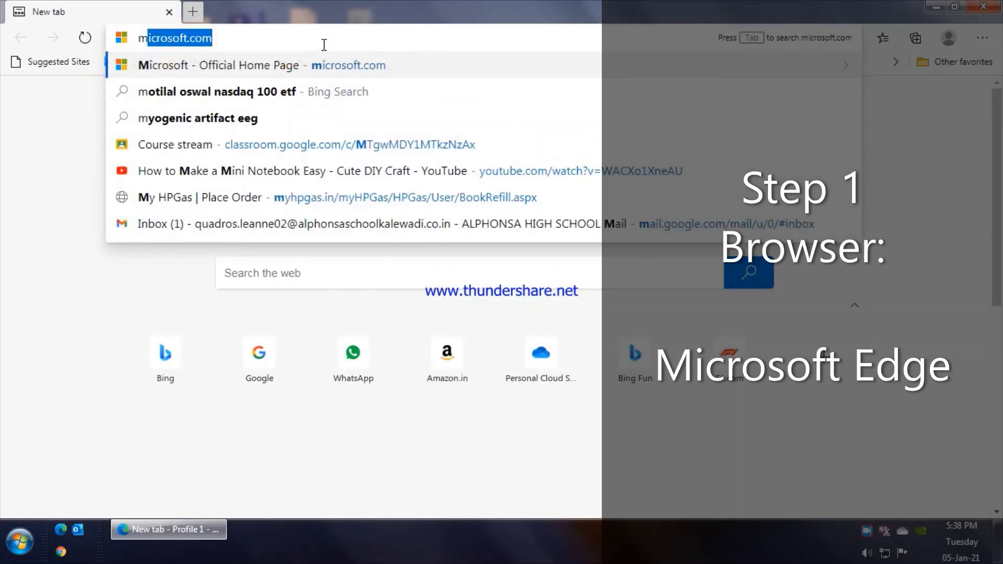
{"action": "type", "text": "icrosoft "}
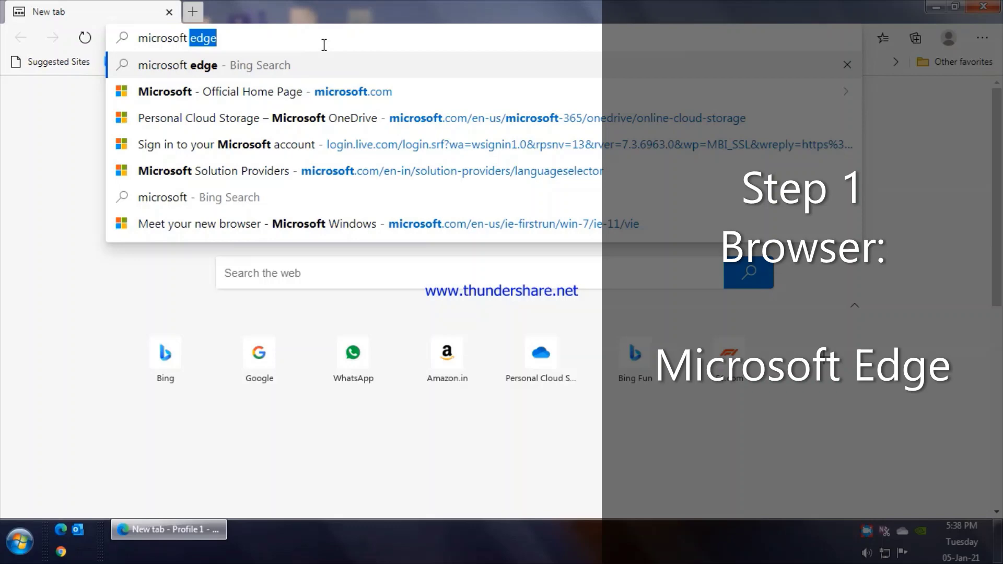
{"action": "type", "text": "edge"}
{"action": "key", "text": "Return"}
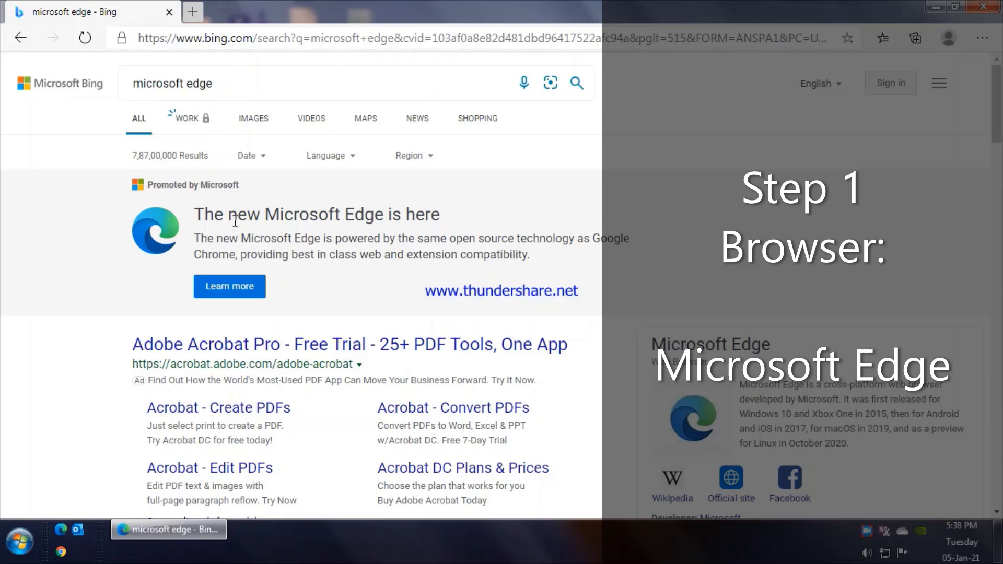
{"action": "scroll", "coordinate": [107, 261], "scroll_direction": "down", "scroll_amount": 1}
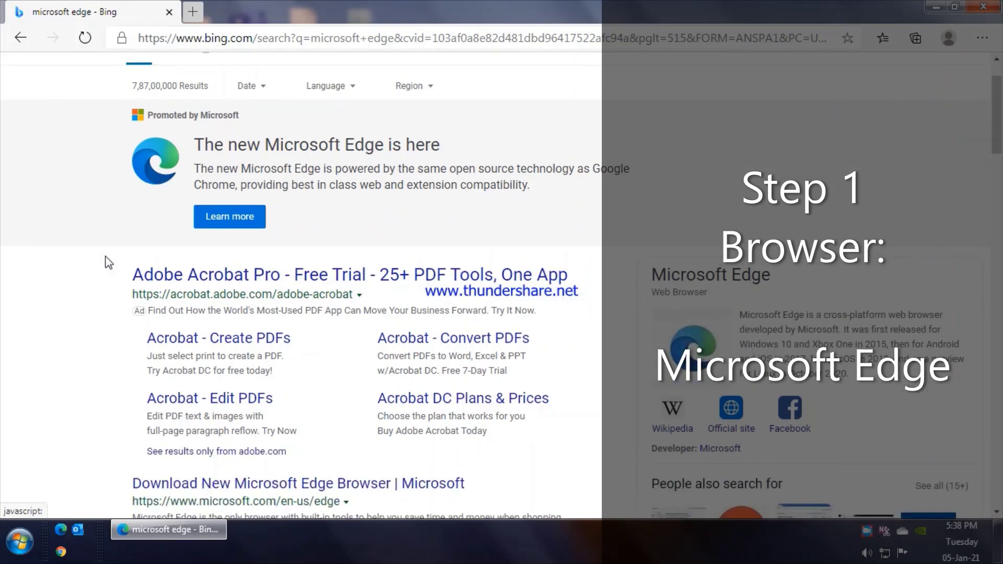
{"action": "scroll", "coordinate": [107, 261], "scroll_direction": "up", "scroll_amount": 1}
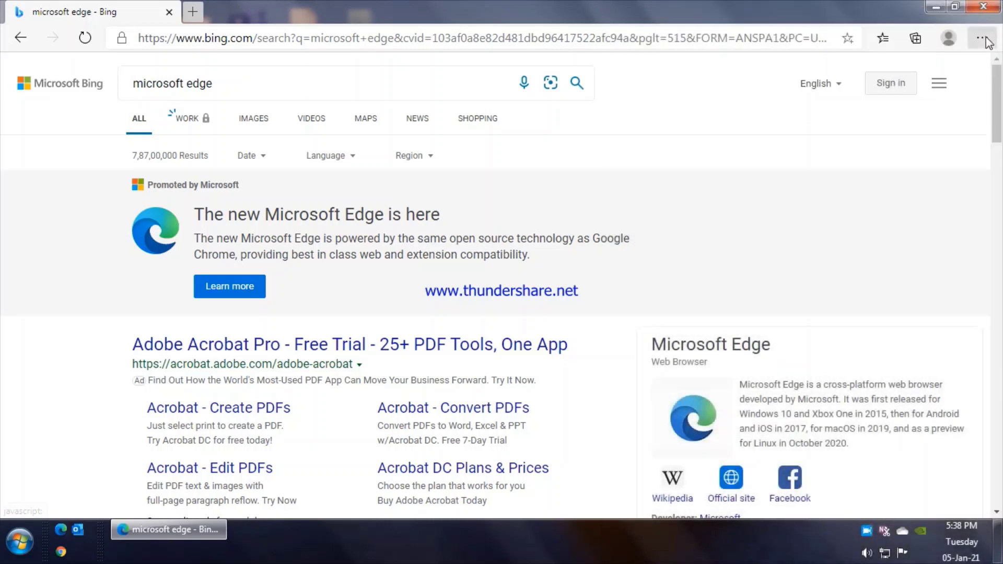
{"action": "left_click", "coordinate": [983, 38]}
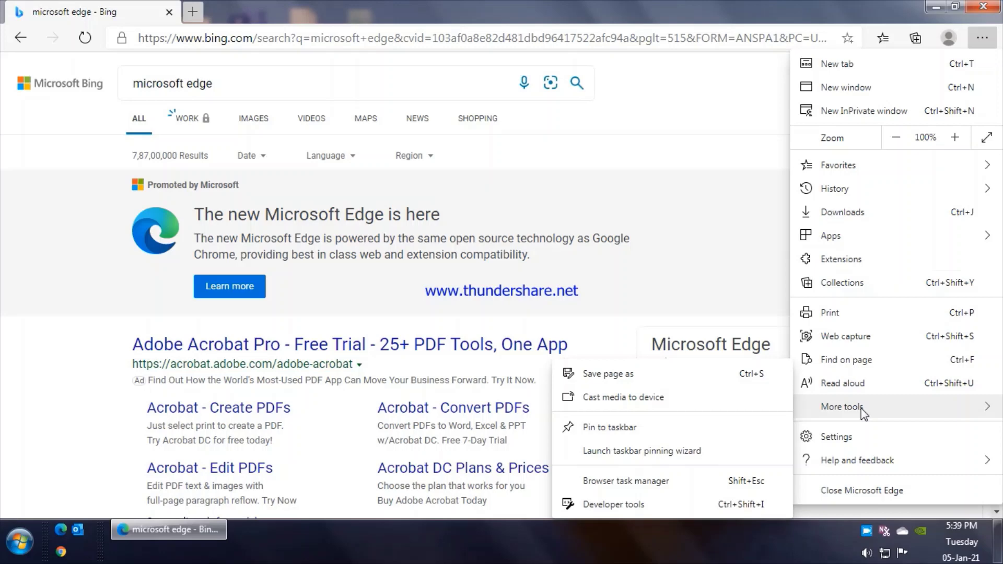
In Edge Settings, view the search engine choices under Privacy, search, and services > Address bar and search.
{"action": "left_click", "coordinate": [850, 443]}
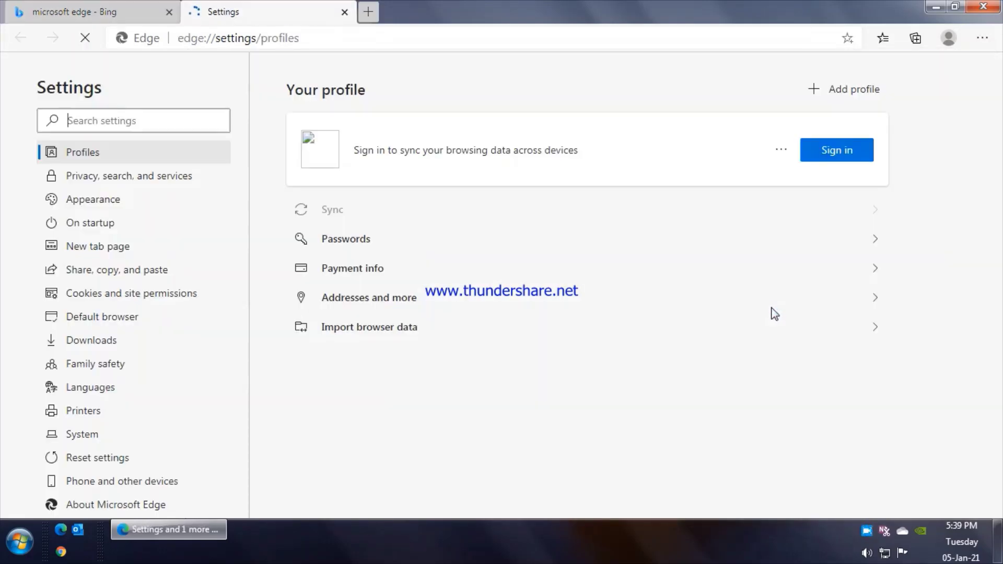
{"action": "left_click", "coordinate": [149, 180]}
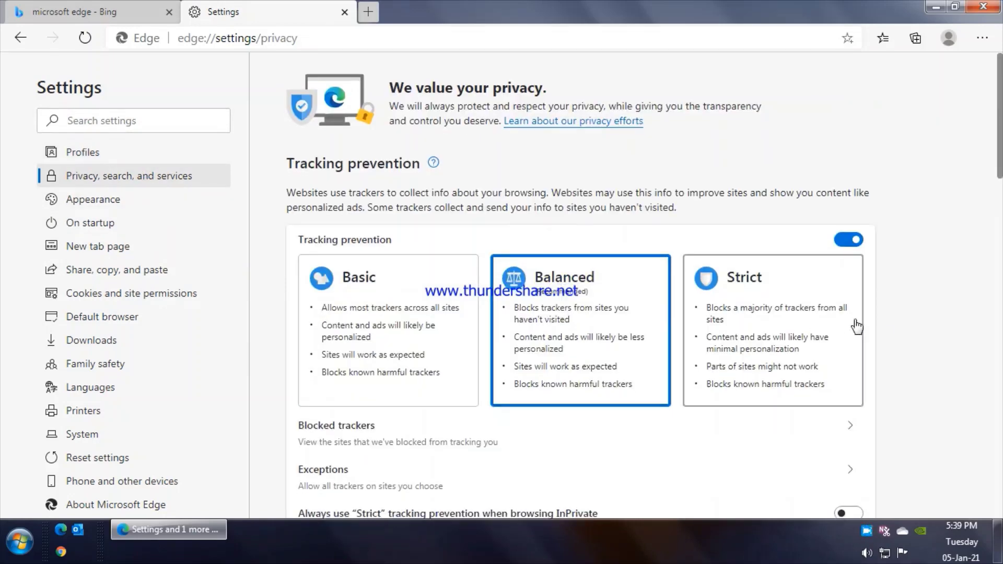
{"action": "scroll", "coordinate": [888, 327], "scroll_direction": "down", "scroll_amount": 10}
{"action": "scroll", "coordinate": [937, 323], "scroll_direction": "down", "scroll_amount": 12}
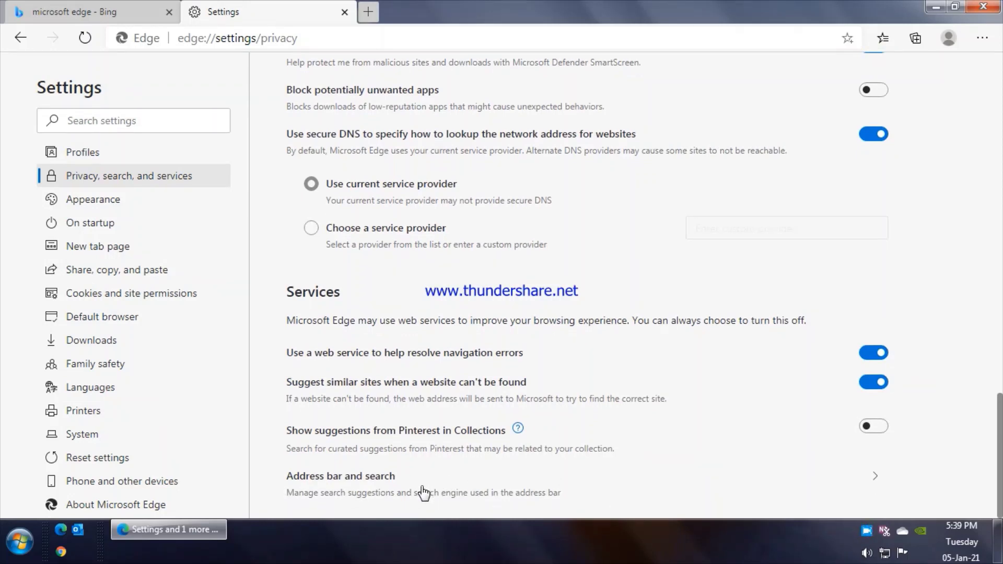
{"action": "left_click", "coordinate": [423, 492]}
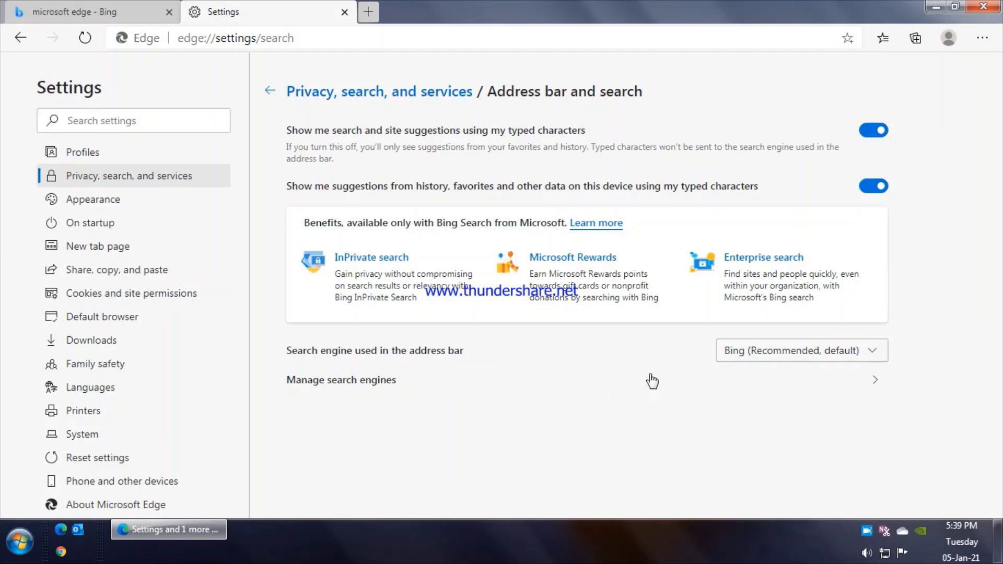
{"action": "left_click", "coordinate": [809, 357]}
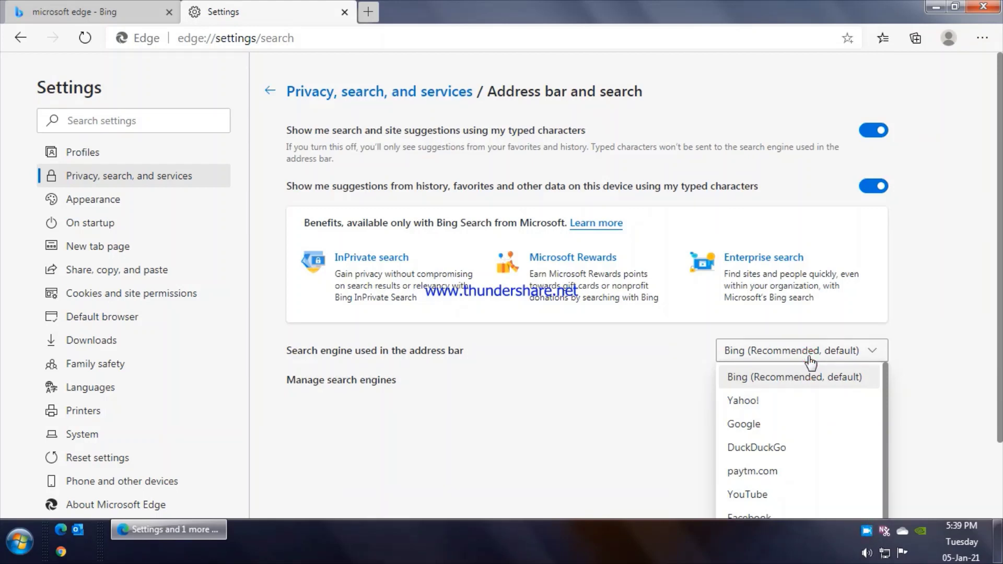
Keep Bing as the search engine and go to Control Panel's Programs and Features.
{"action": "left_click", "coordinate": [937, 322]}
{"action": "left_click", "coordinate": [26, 541]}
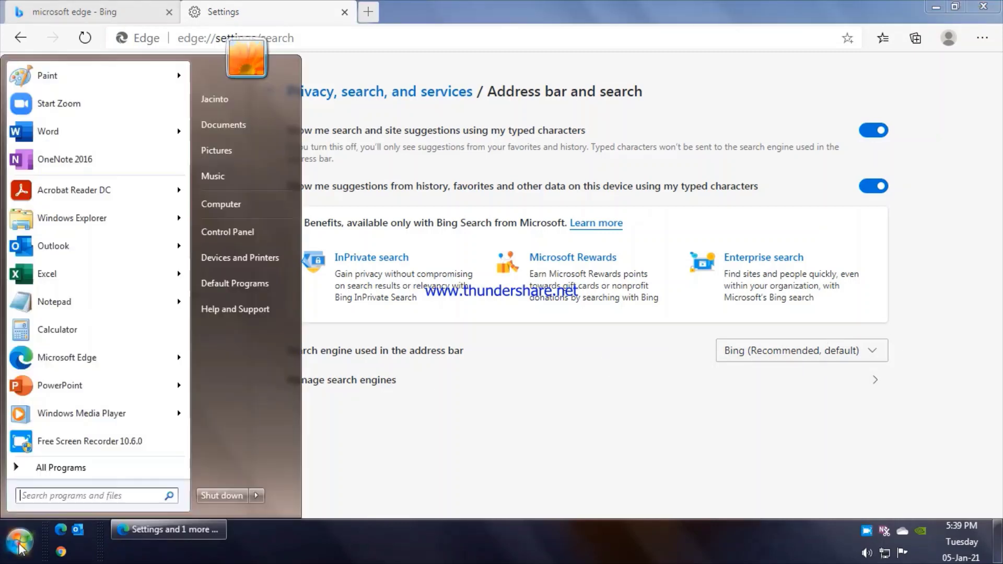
{"action": "left_click", "coordinate": [247, 232]}
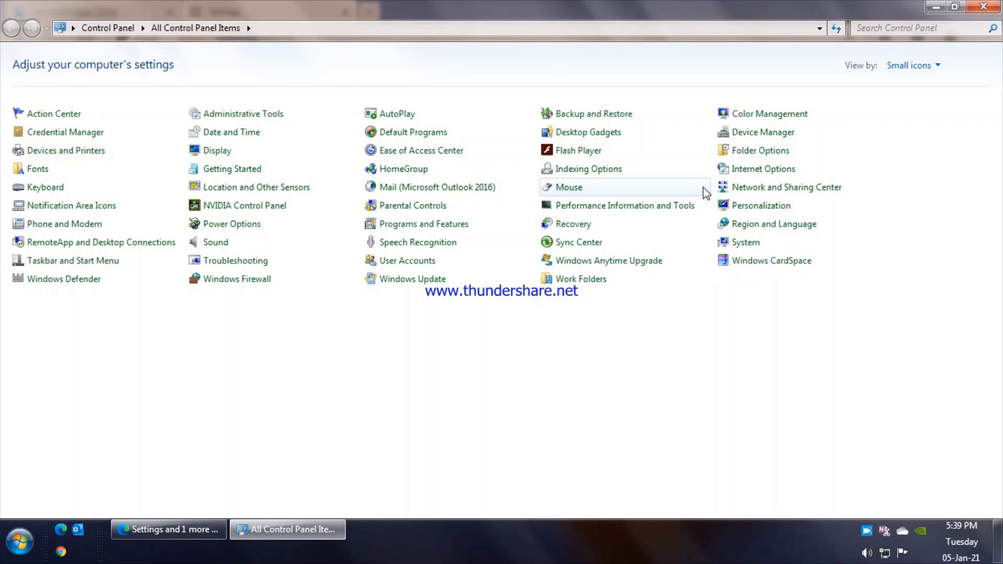
{"action": "left_click", "coordinate": [430, 225]}
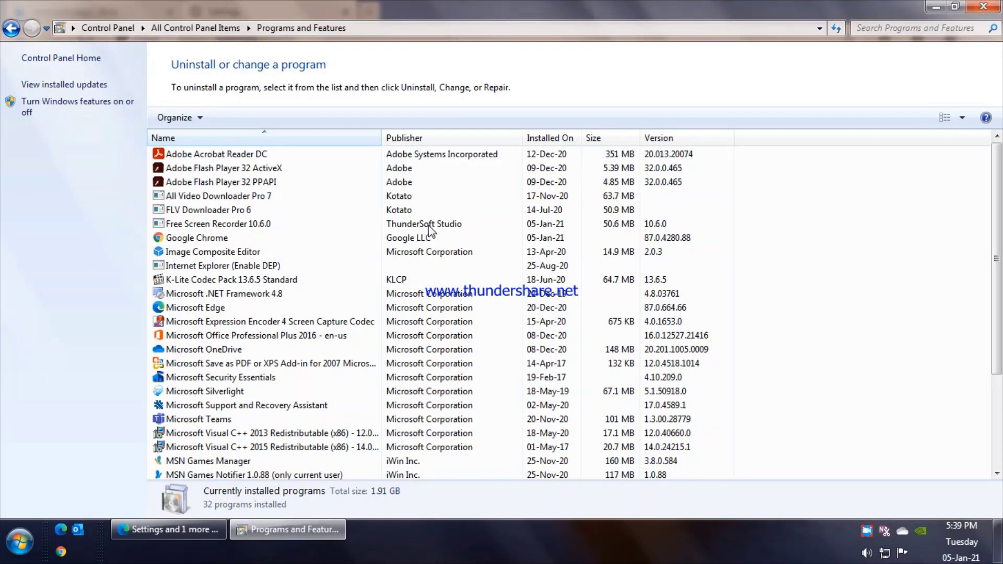
Review installed programs such as Google Chrome 87.0.4280.88 for unwanted software.
{"action": "left_click", "coordinate": [198, 239]}
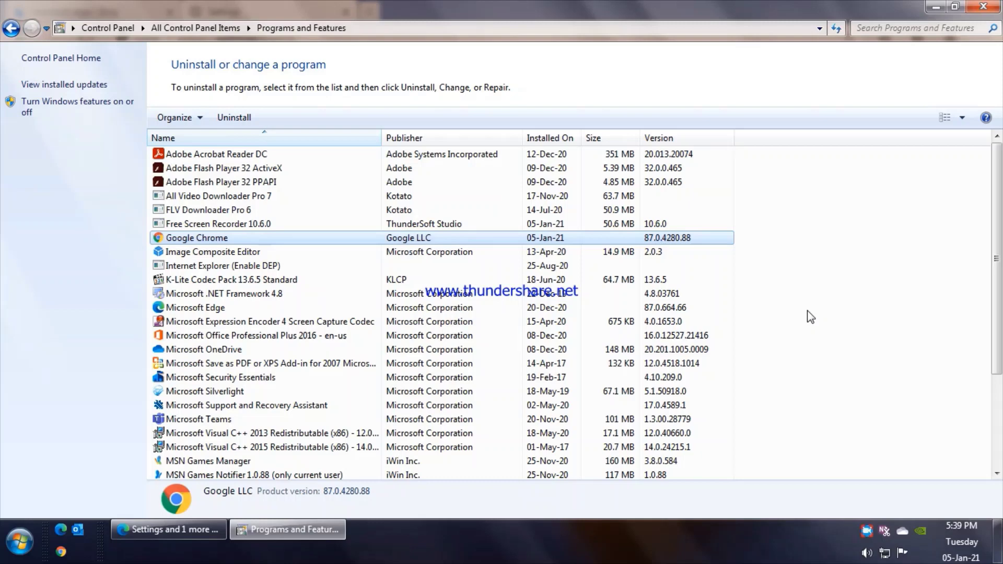
{"action": "scroll", "coordinate": [807, 311], "scroll_direction": "down", "scroll_amount": 1}
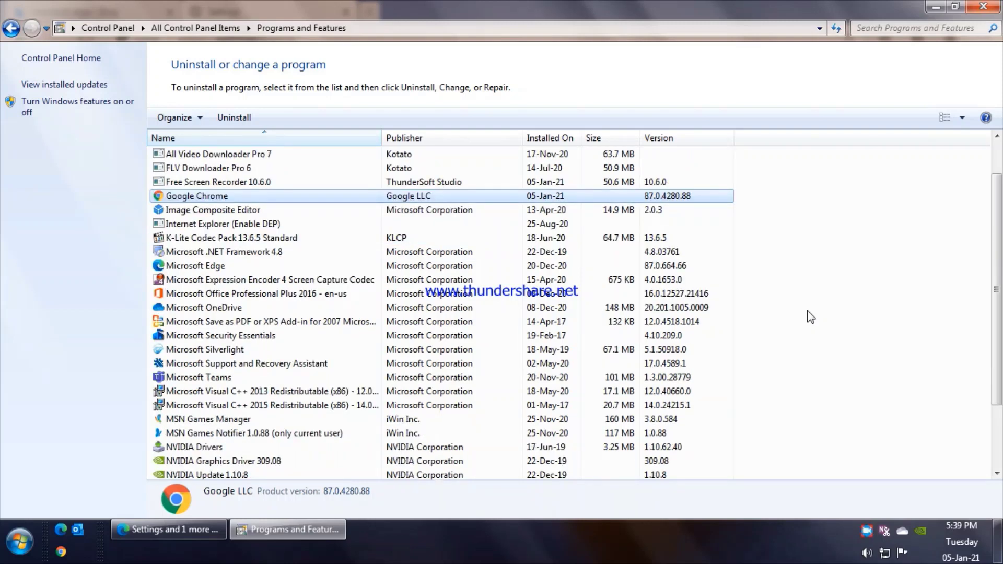
{"action": "scroll", "coordinate": [808, 311], "scroll_direction": "down", "scroll_amount": 2}
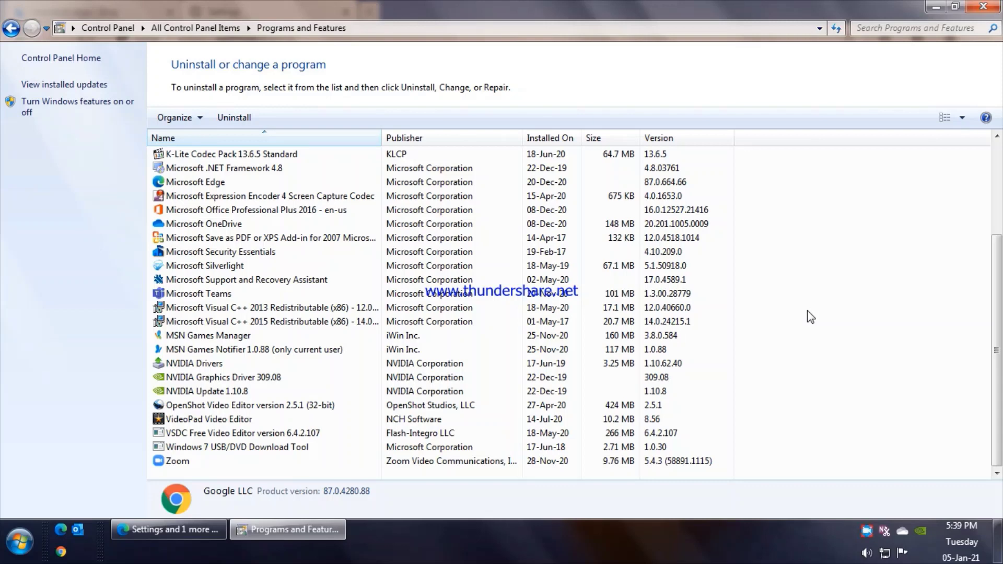
{"action": "scroll", "coordinate": [807, 312], "scroll_direction": "up", "scroll_amount": 3}
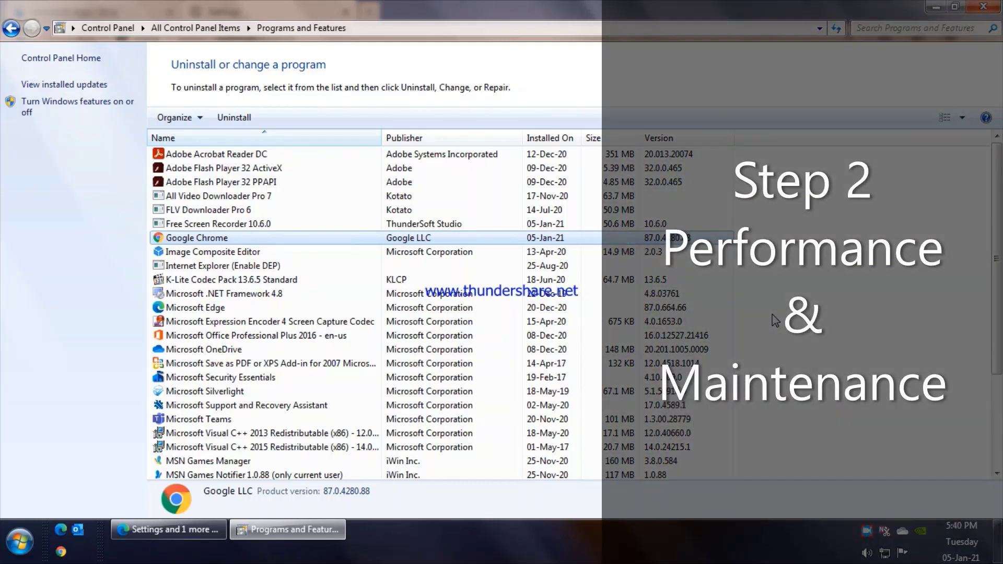
Return to All Control Panel Items and open the %temp% folder through Start search.
{"action": "left_click", "coordinate": [193, 29]}
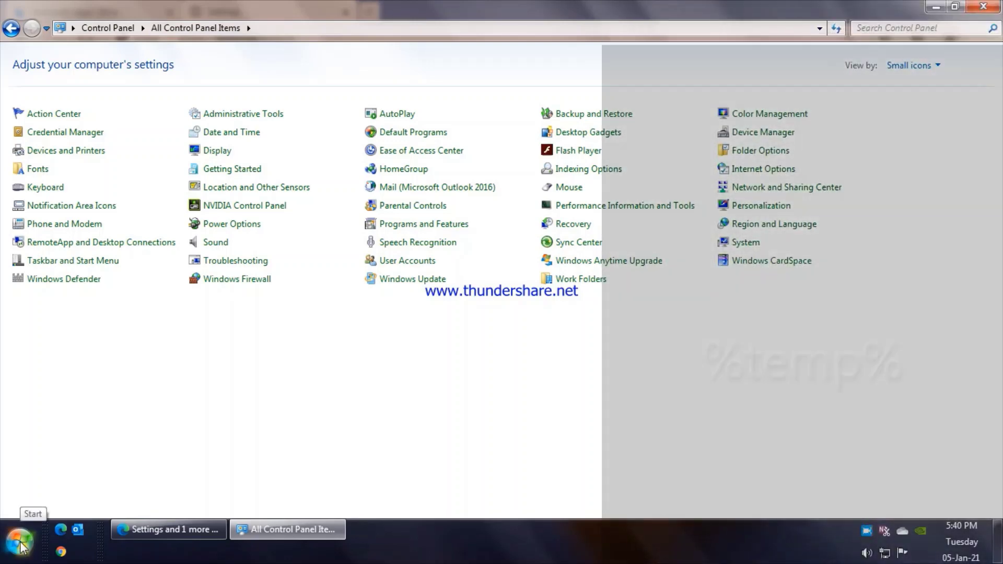
{"action": "left_click", "coordinate": [21, 546]}
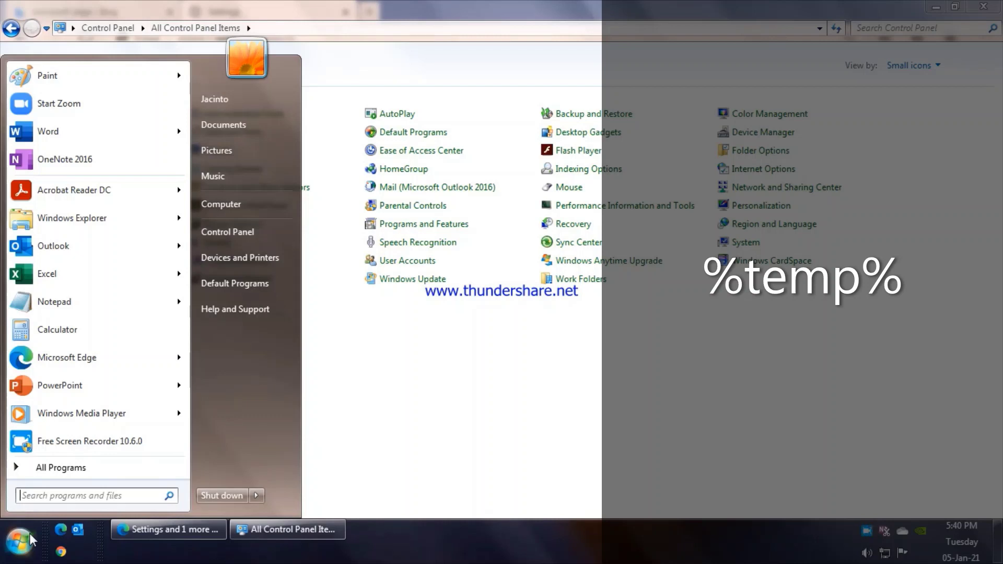
{"action": "type", "text": "%"}
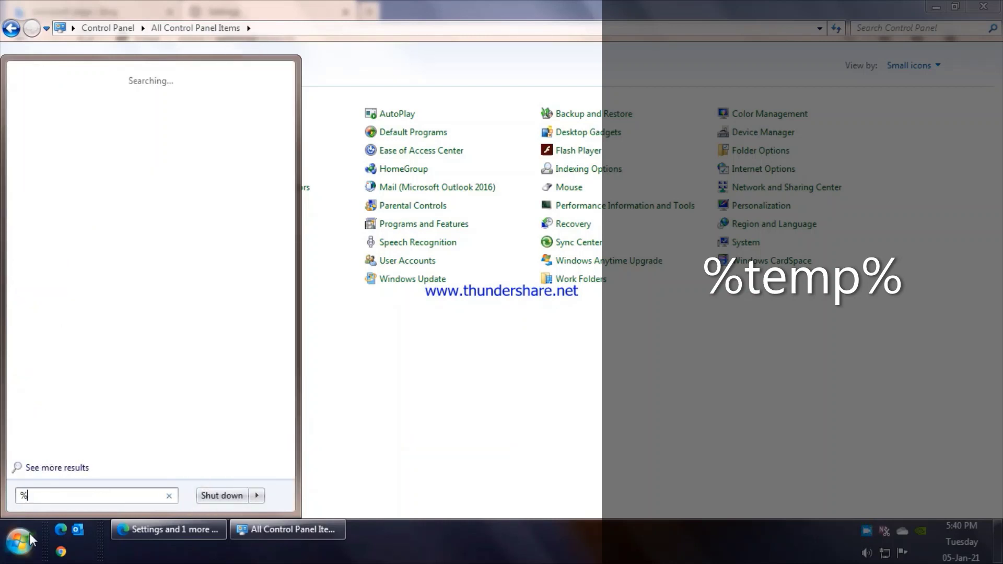
{"action": "type", "text": "temp"}
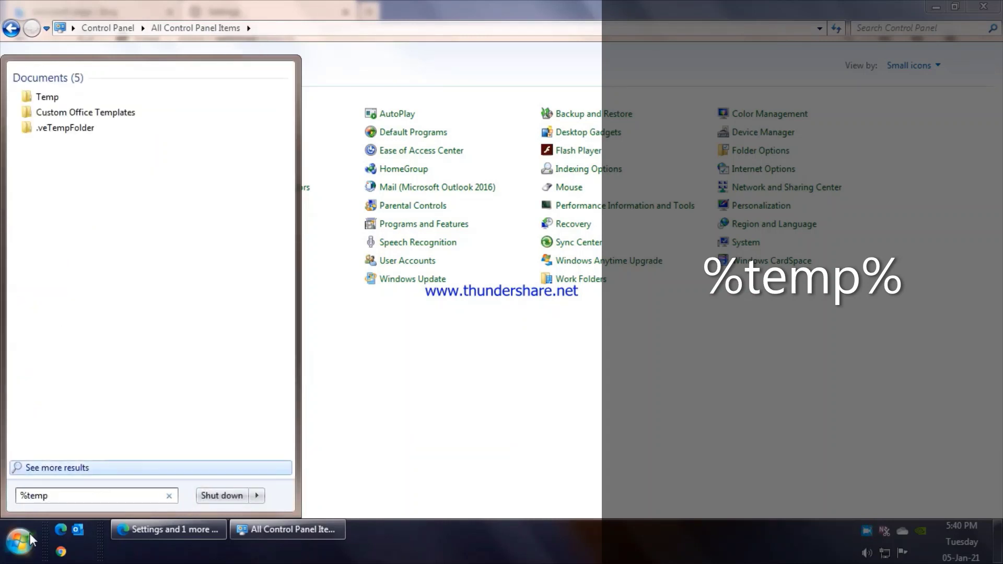
{"action": "type", "text": "%"}
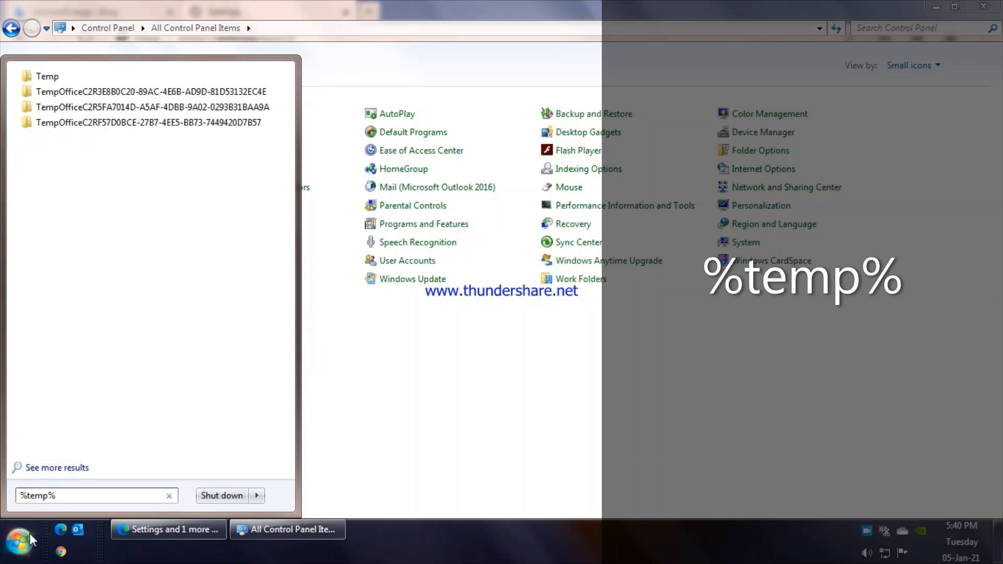
{"action": "key", "text": "Return"}
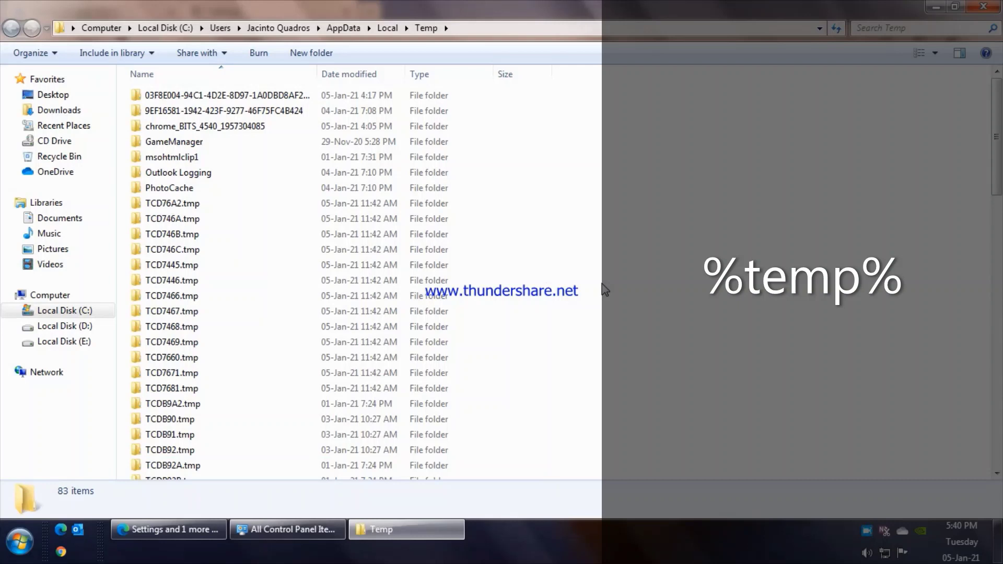
Permanently delete all 83 Temp items, skipping the 7 in-use files, and close the window.
{"action": "key", "text": "ctrl+a"}
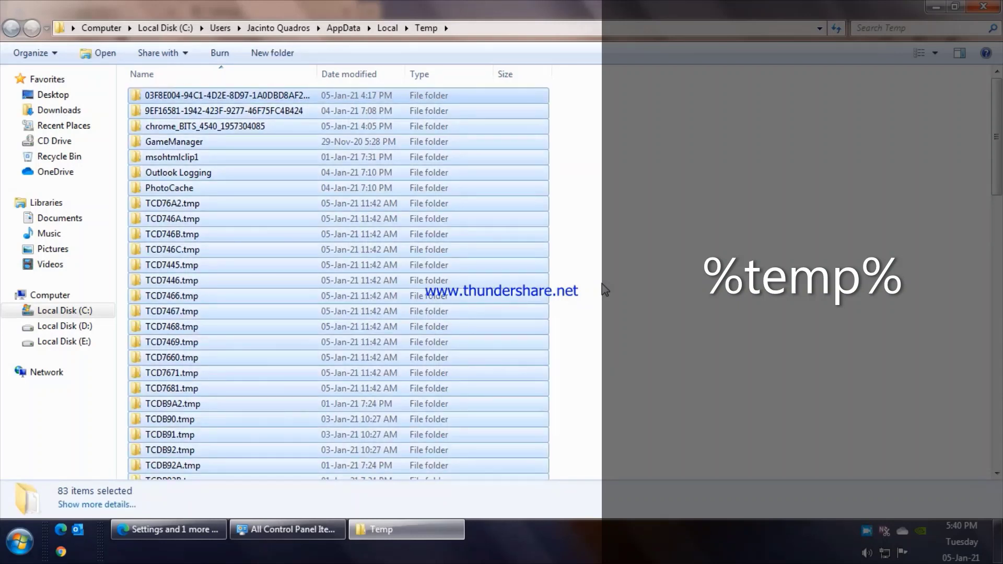
{"action": "key", "text": "shift+Delete"}
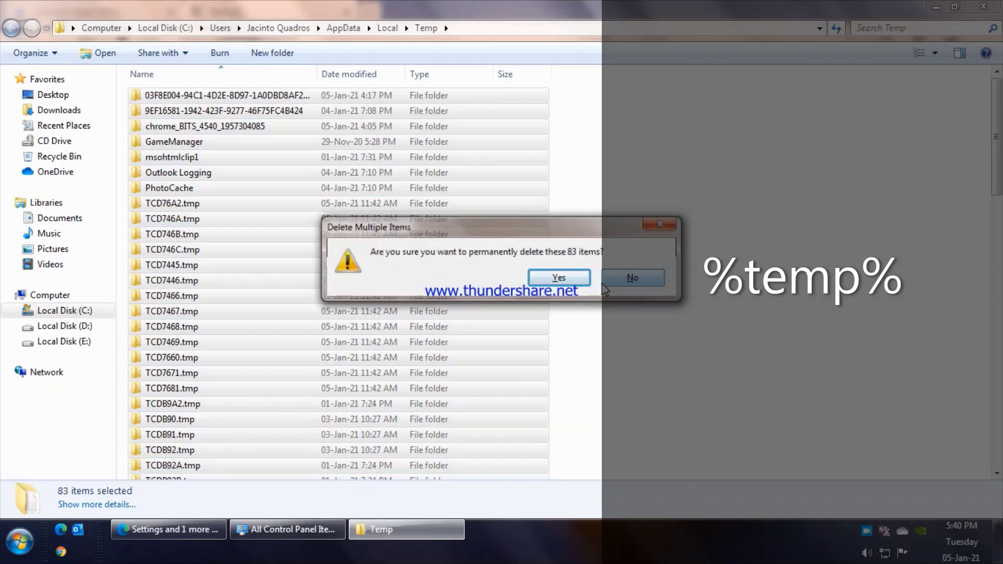
{"action": "key", "text": "Return"}
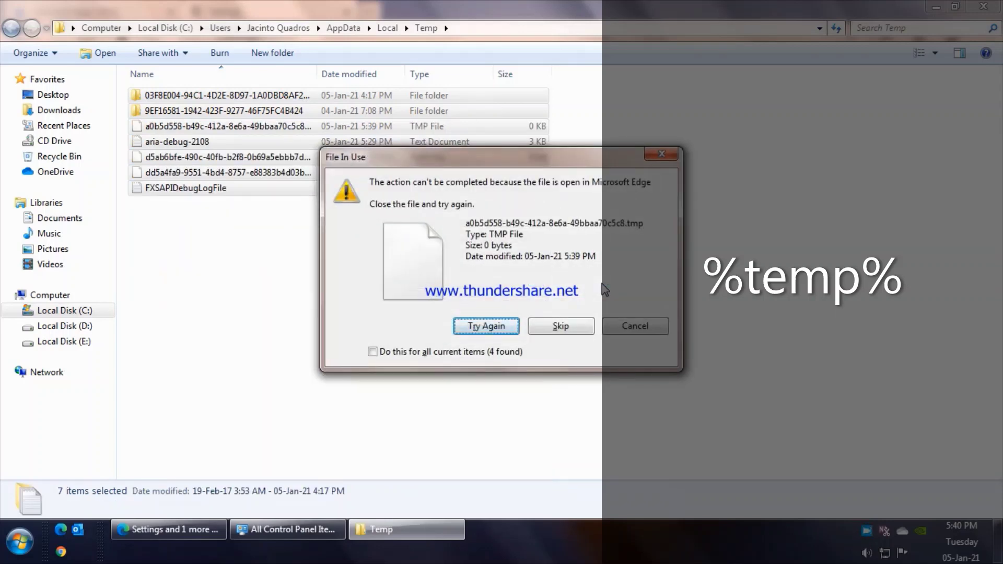
{"action": "left_click", "coordinate": [417, 353]}
{"action": "left_click", "coordinate": [561, 327]}
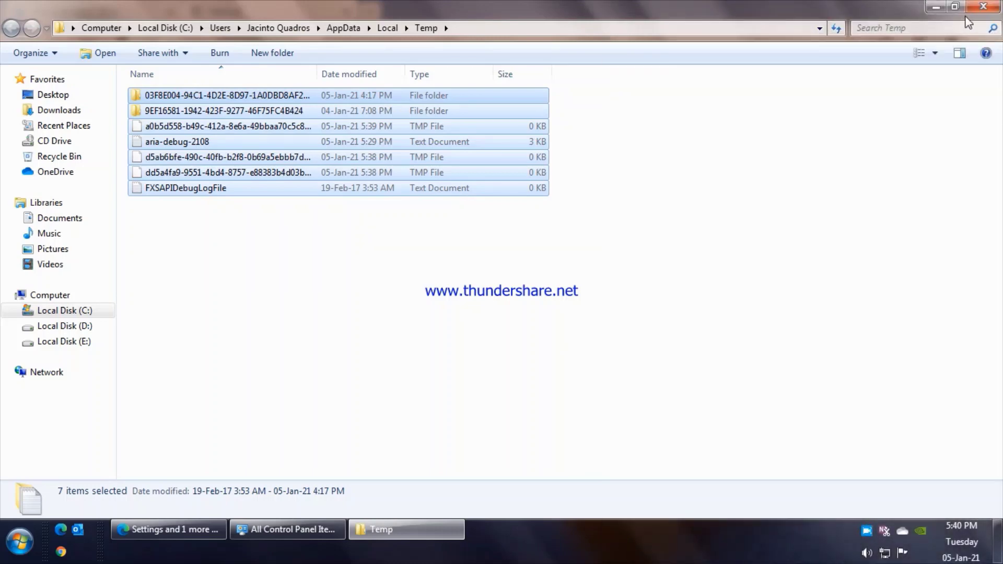
{"action": "left_click", "coordinate": [983, 7]}
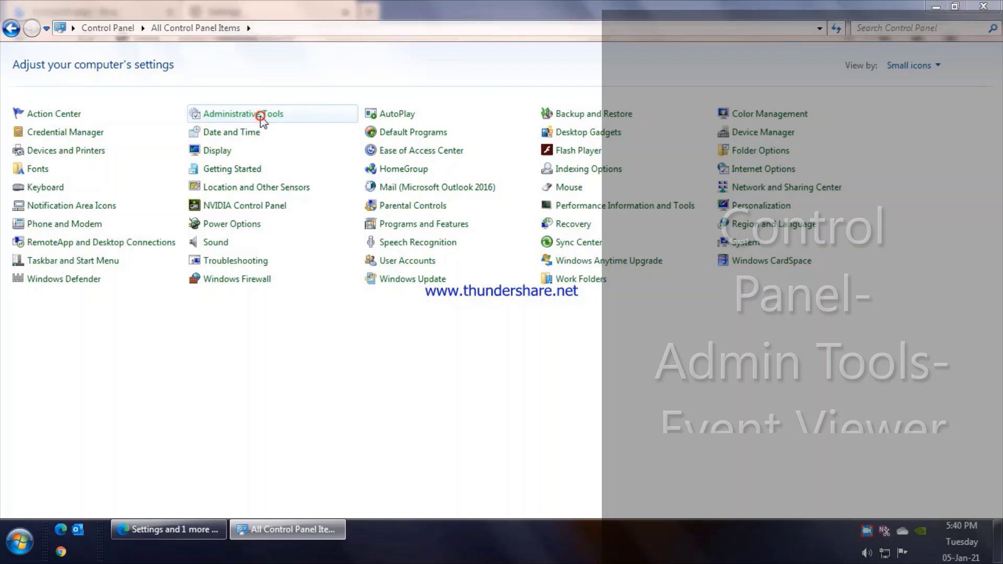
Launch Event Viewer, delete its 142.08 KB of console customization files, and expand Windows Logs.
{"action": "left_click", "coordinate": [260, 114]}
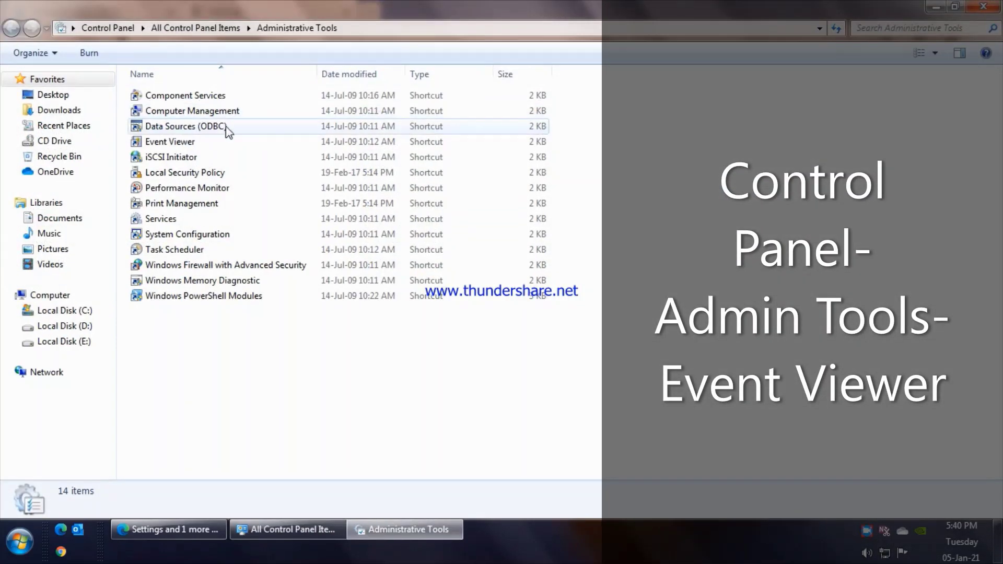
{"action": "double_click", "coordinate": [164, 147]}
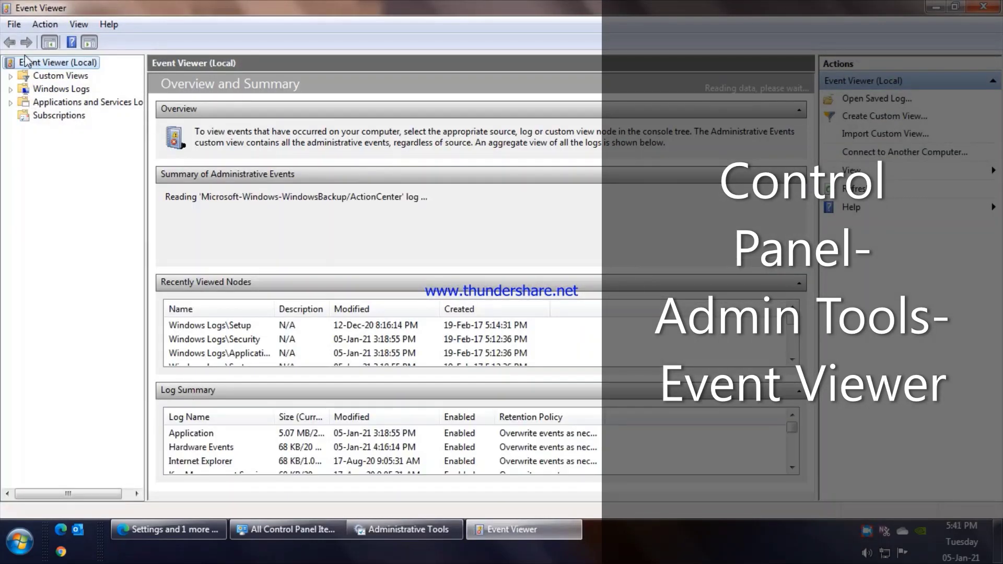
{"action": "left_click", "coordinate": [15, 27]}
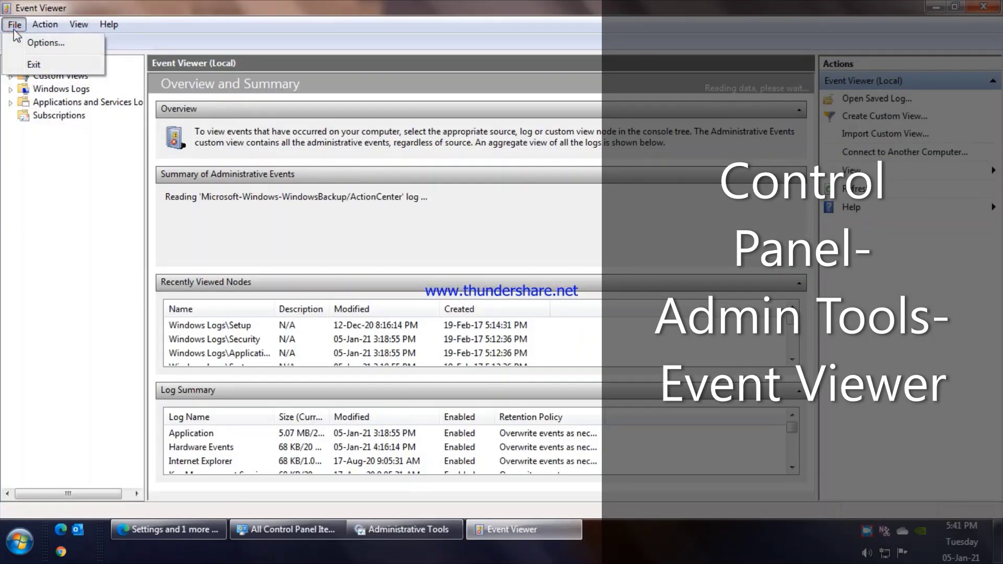
{"action": "left_click", "coordinate": [48, 44]}
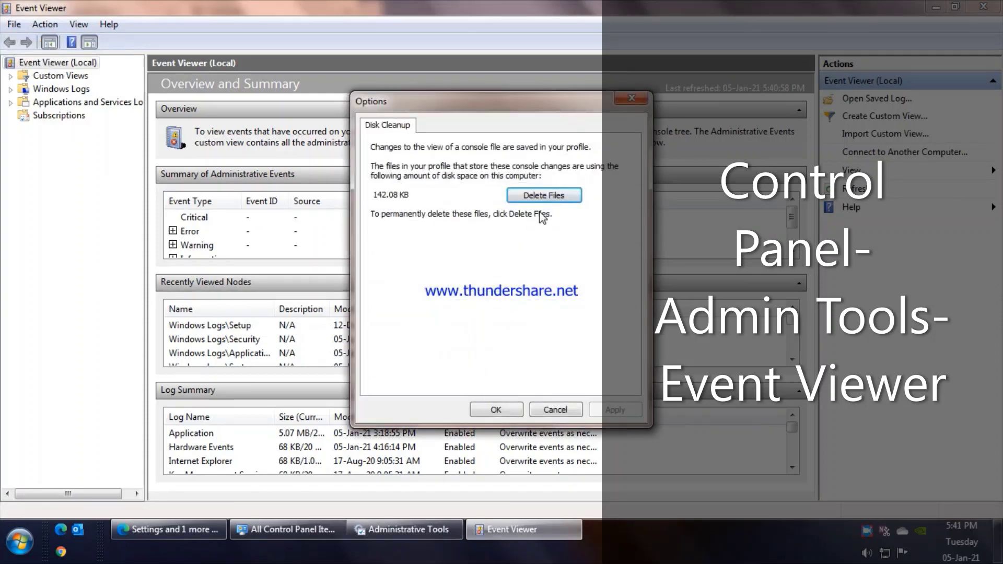
{"action": "left_click", "coordinate": [570, 199]}
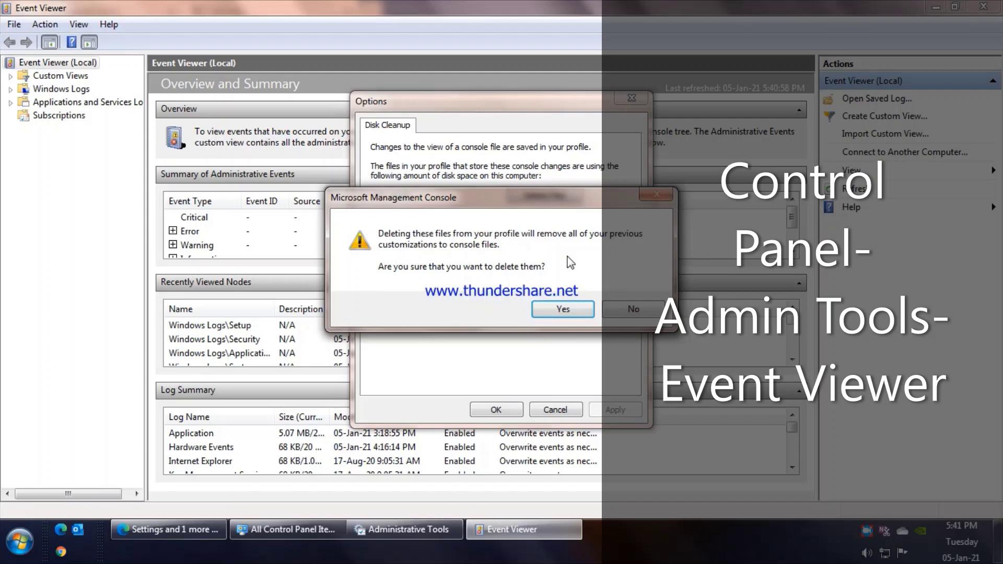
{"action": "left_click", "coordinate": [564, 309]}
{"action": "left_click", "coordinate": [489, 408]}
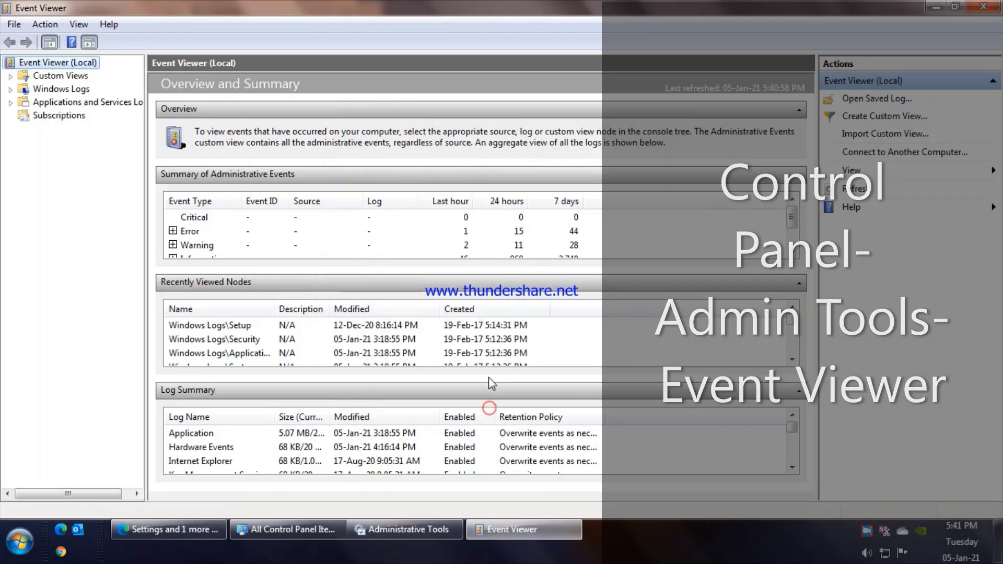
{"action": "left_click", "coordinate": [10, 90]}
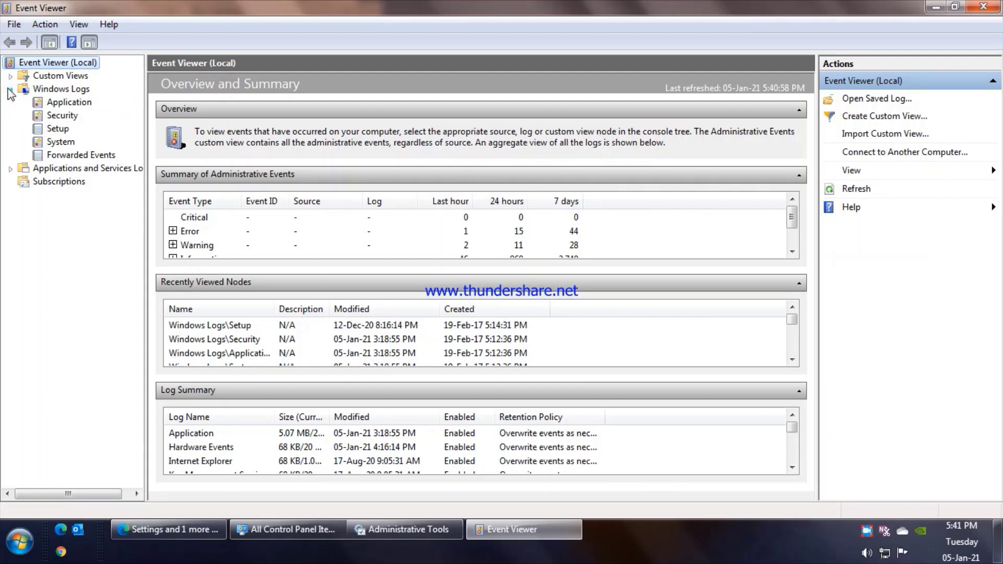
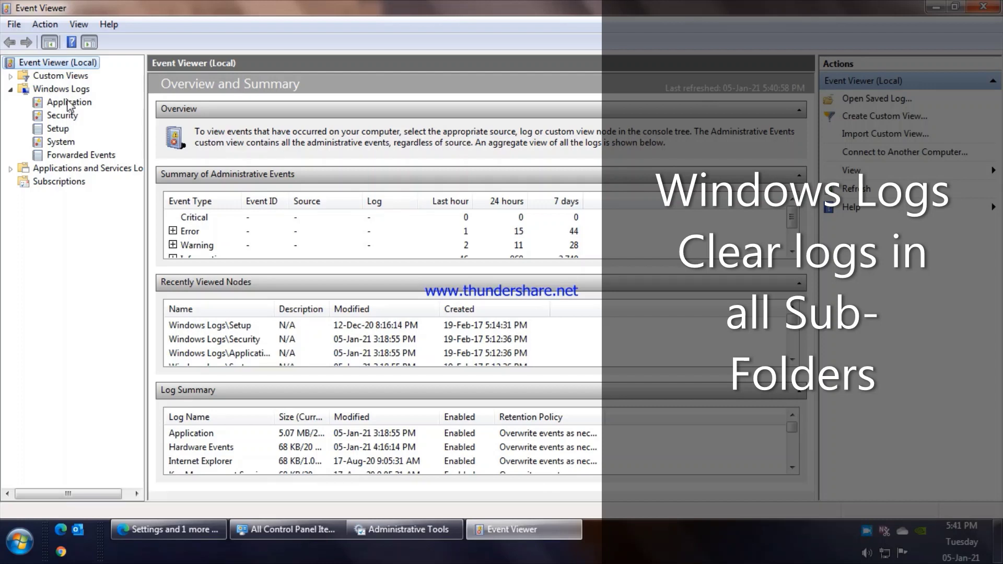
Open the Application log under Windows Logs, showing its 4,081 events.
{"action": "left_click", "coordinate": [67, 101]}
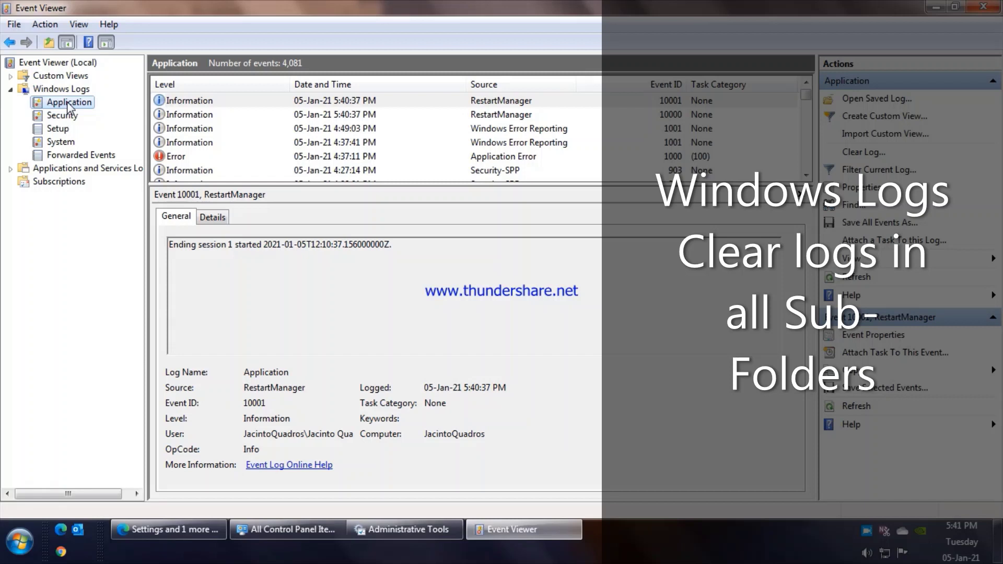
Clear the Application log without saving, then select the Security log.
{"action": "right_click", "coordinate": [66, 101]}
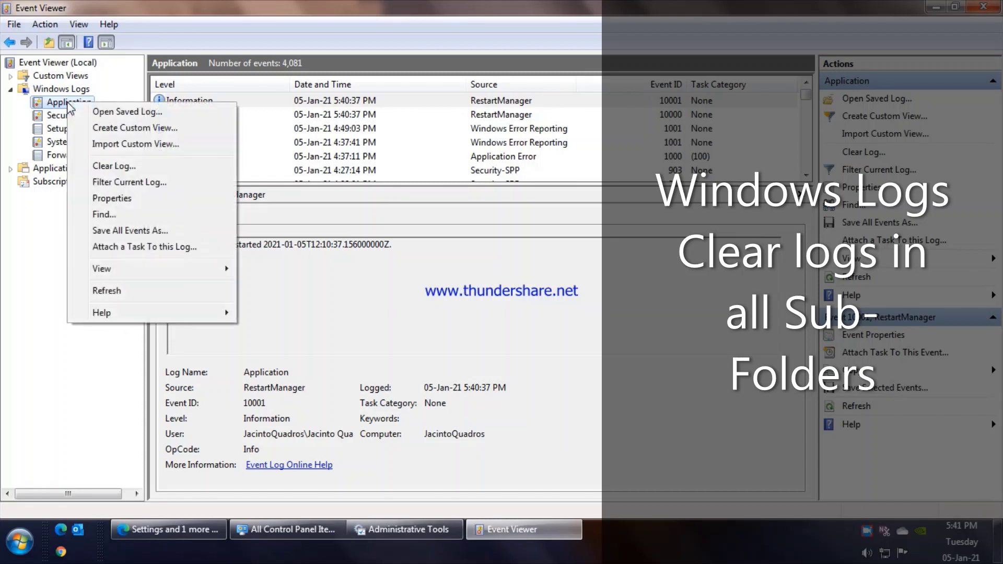
{"action": "left_click", "coordinate": [119, 167]}
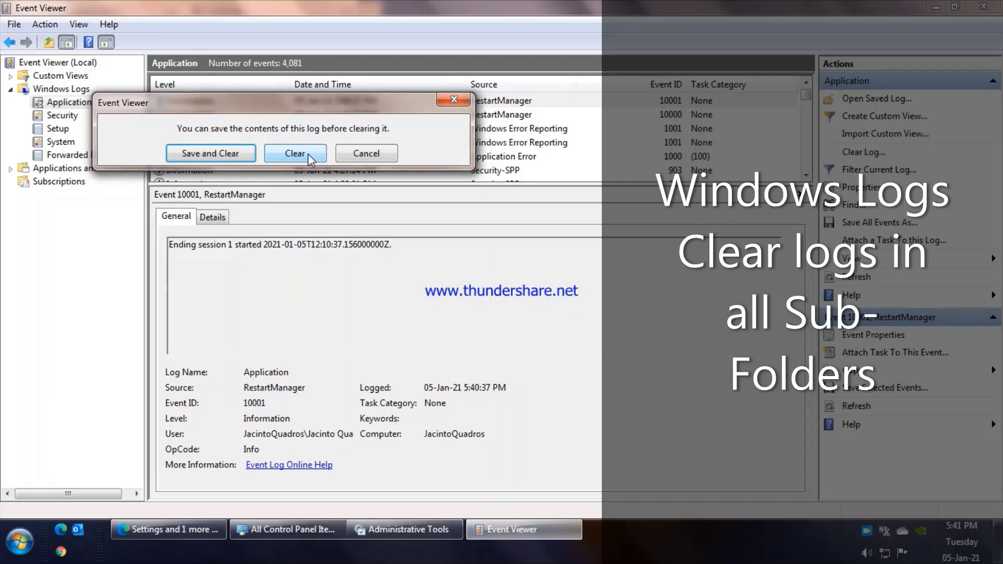
{"action": "left_click", "coordinate": [307, 154]}
{"action": "left_click", "coordinate": [64, 116]}
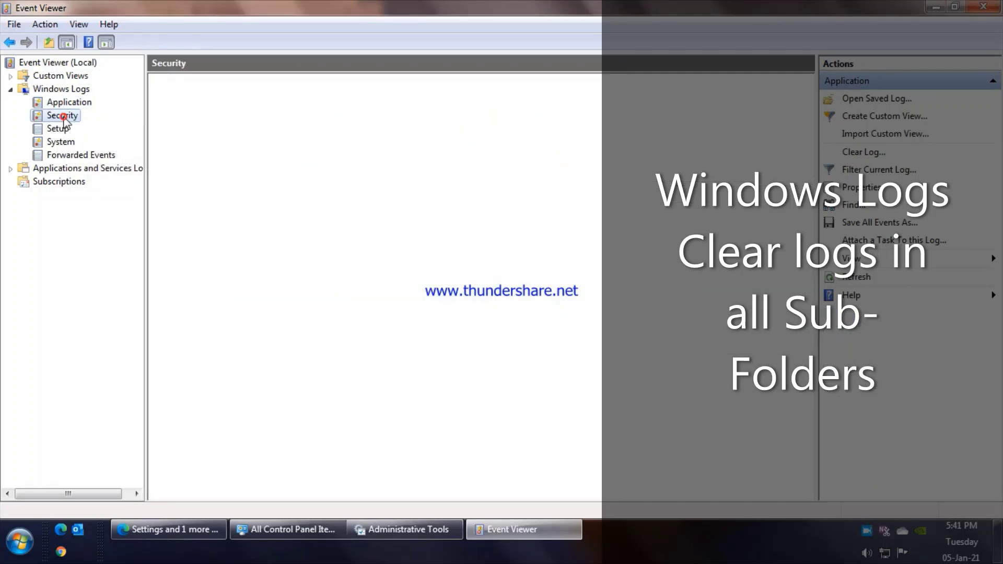
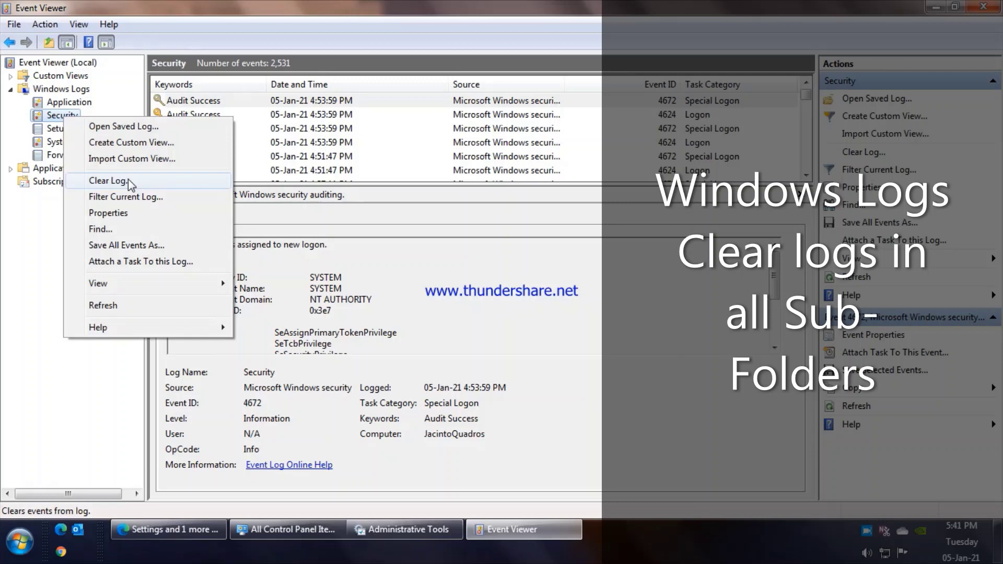
Clear the Security and Setup event logs without saving copies.
{"action": "left_click", "coordinate": [130, 183]}
{"action": "left_click", "coordinate": [316, 172]}
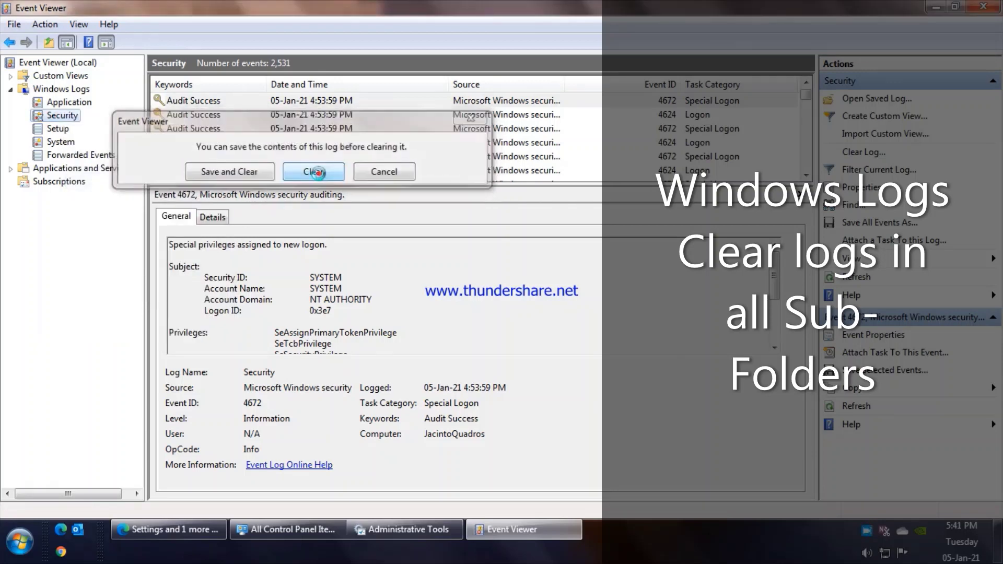
{"action": "left_click", "coordinate": [56, 129]}
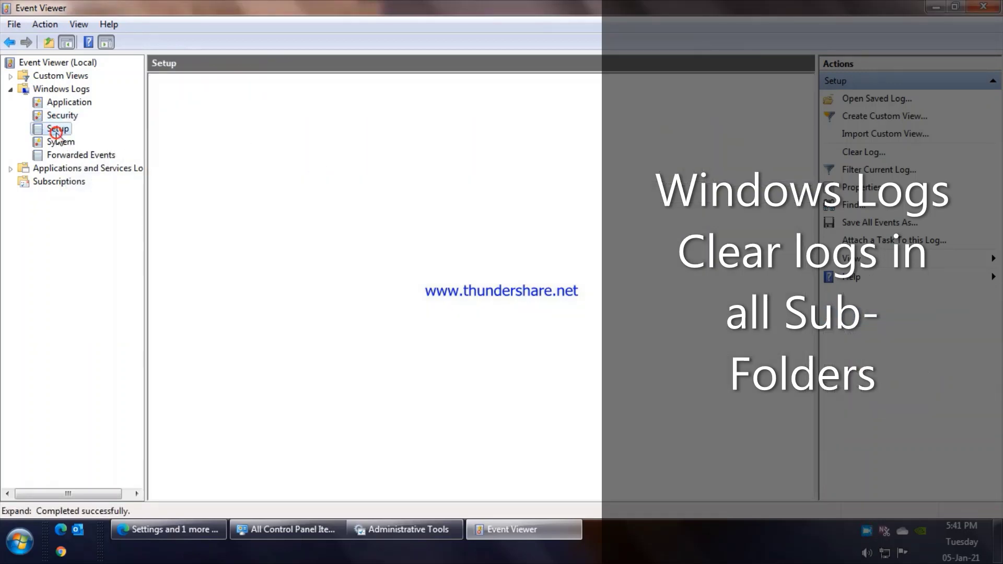
{"action": "right_click", "coordinate": [57, 130]}
{"action": "left_click", "coordinate": [140, 194]}
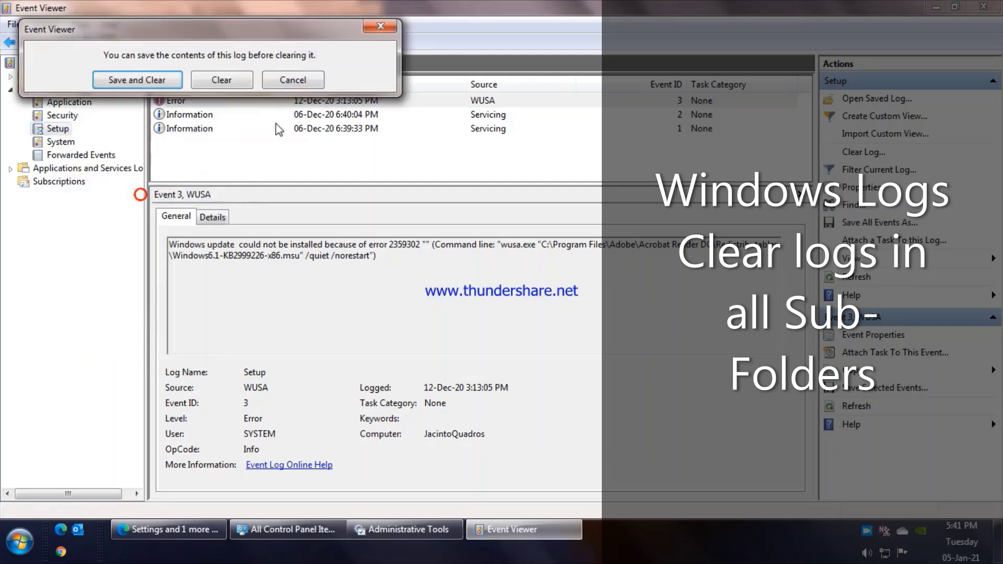
{"action": "left_click", "coordinate": [222, 79]}
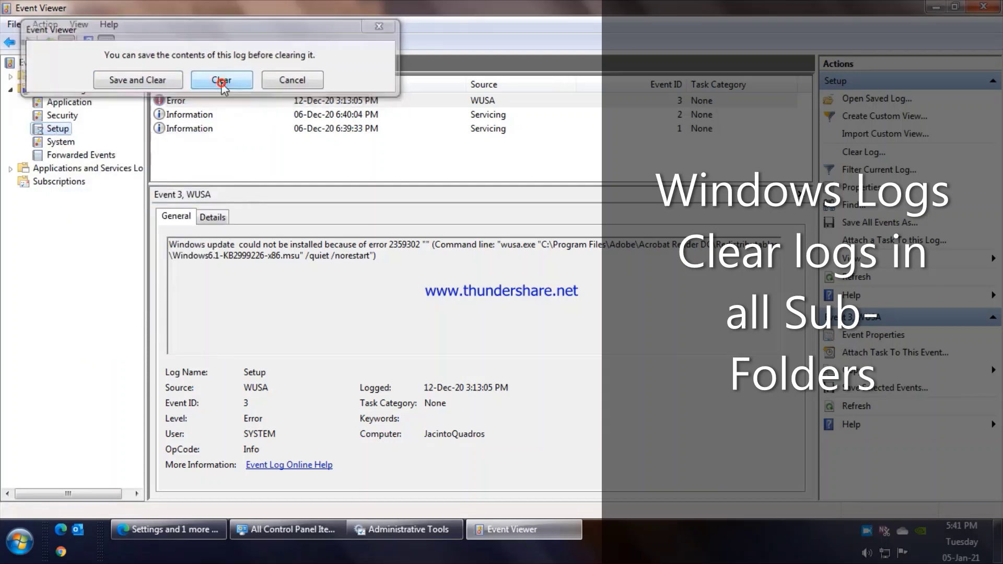
Clear the System and Forwarded Events logs without saving copies.
{"action": "left_click", "coordinate": [56, 143]}
{"action": "right_click", "coordinate": [57, 144]}
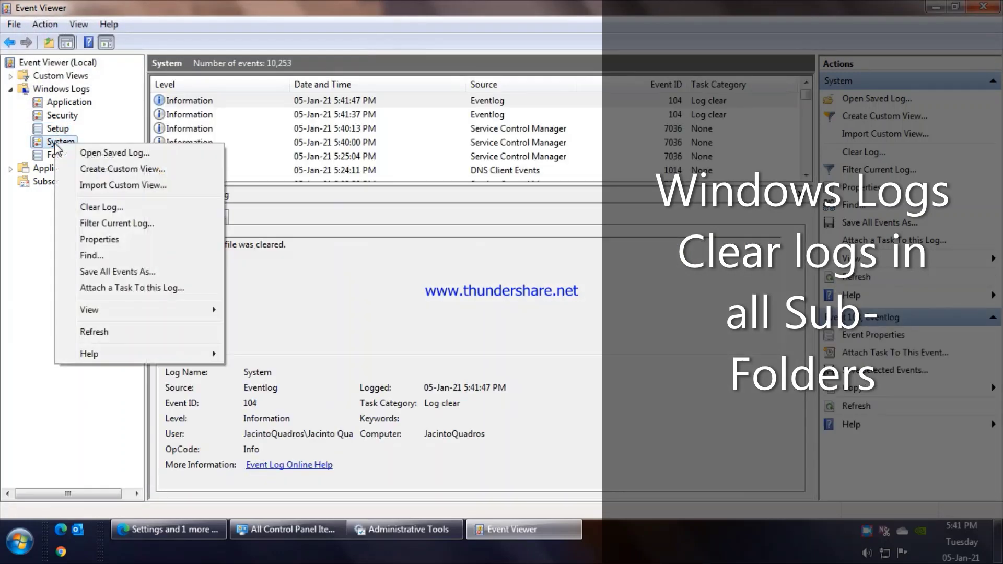
{"action": "left_click", "coordinate": [127, 207]}
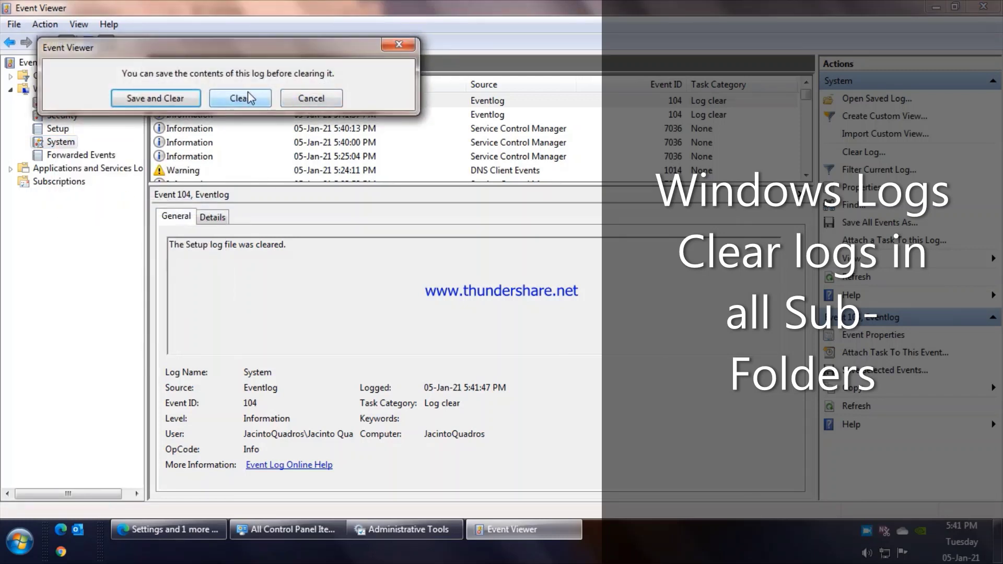
{"action": "left_click", "coordinate": [247, 92]}
{"action": "left_click", "coordinate": [81, 155]}
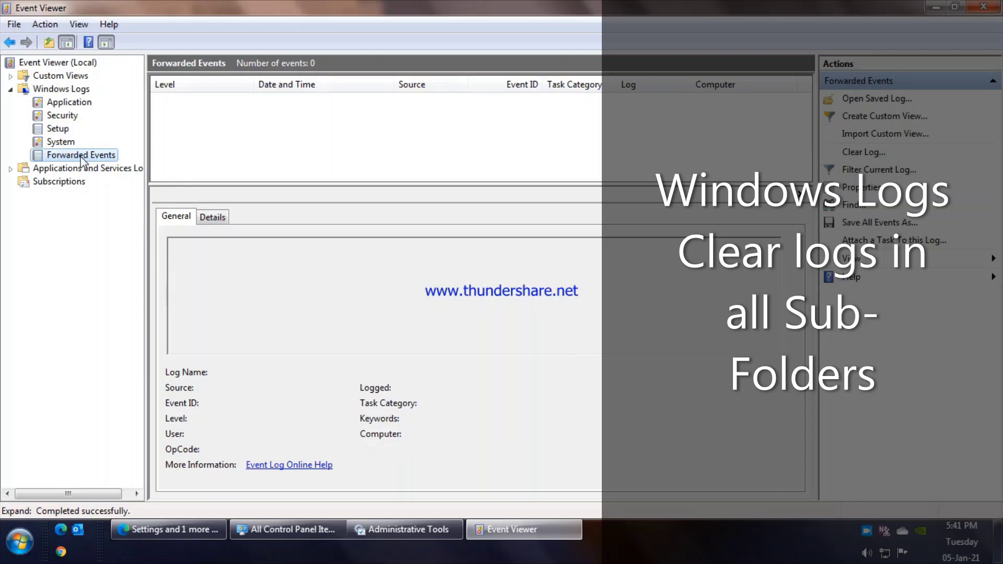
{"action": "right_click", "coordinate": [81, 157]}
{"action": "left_click", "coordinate": [149, 220]}
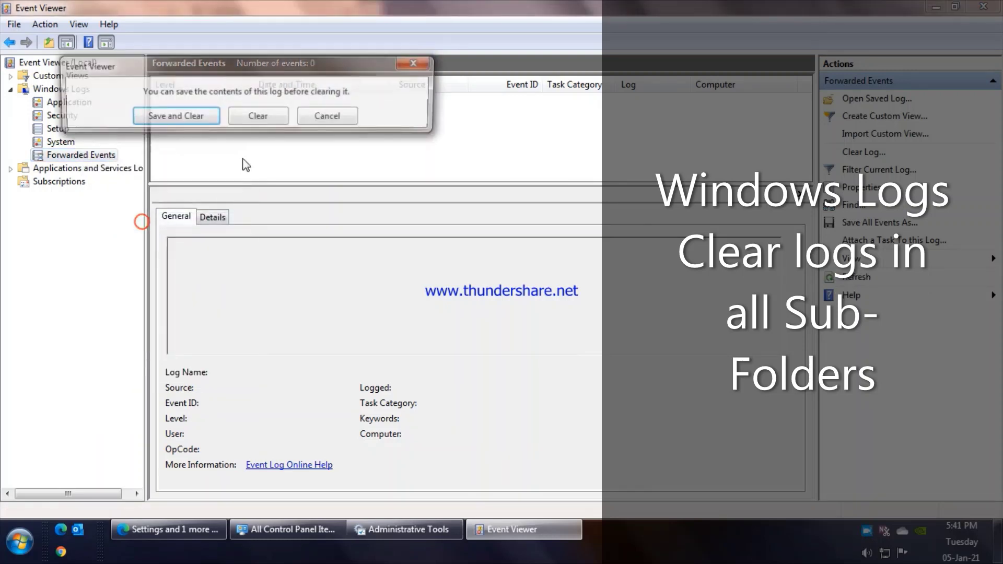
{"action": "left_click", "coordinate": [252, 118]}
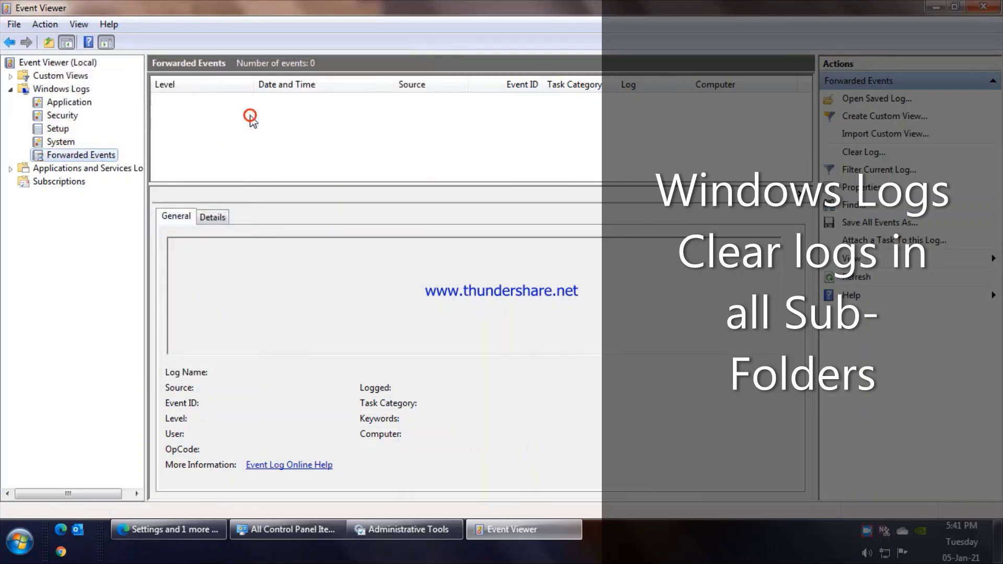
Exit Event Viewer through the File menu and bring Control Panel to the front.
{"action": "left_click", "coordinate": [14, 26]}
{"action": "left_click", "coordinate": [33, 65]}
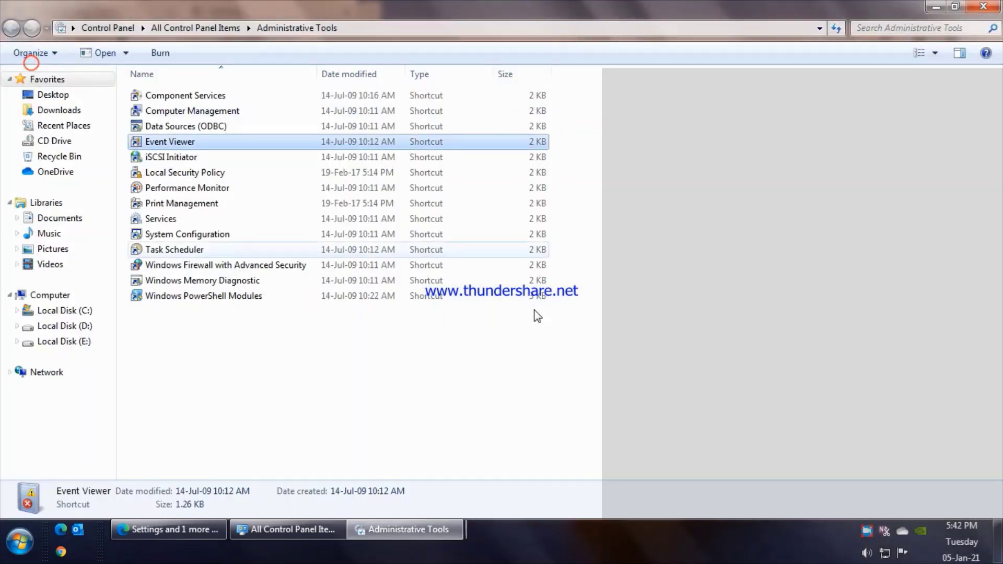
{"action": "left_click", "coordinate": [292, 529]}
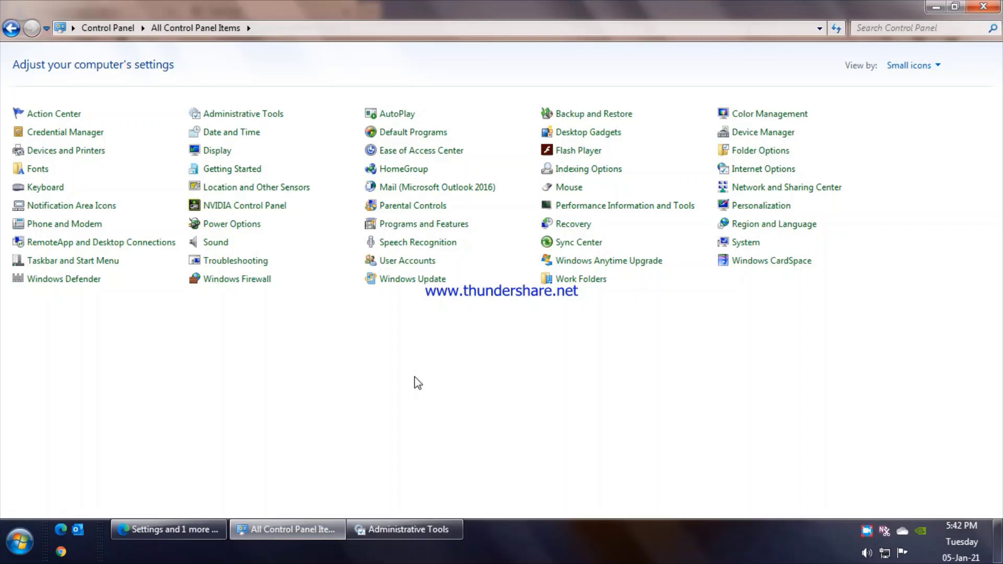
Go to User Accounts and list every account on the computer.
{"action": "left_click", "coordinate": [423, 268]}
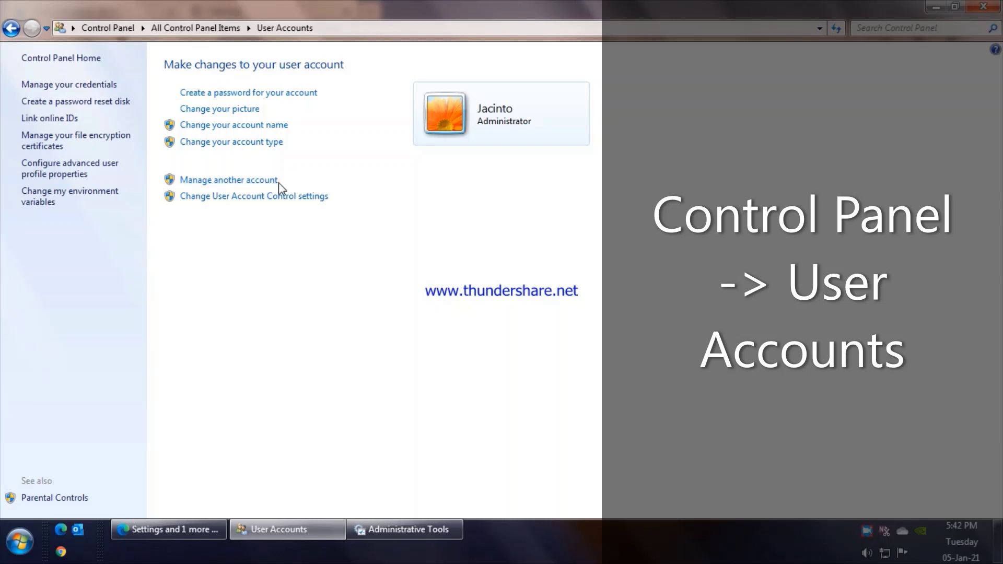
{"action": "left_click", "coordinate": [201, 27]}
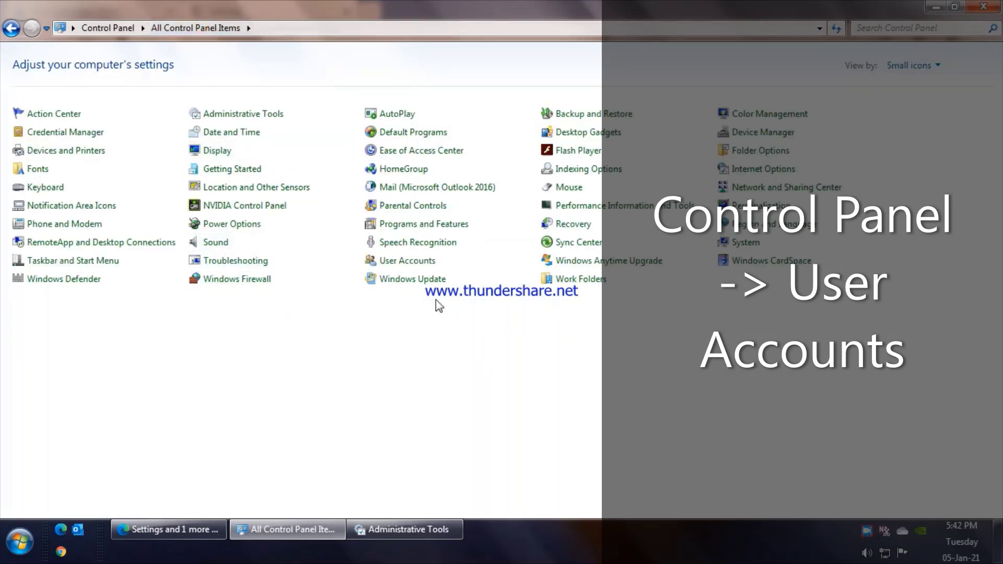
{"action": "left_click", "coordinate": [409, 261]}
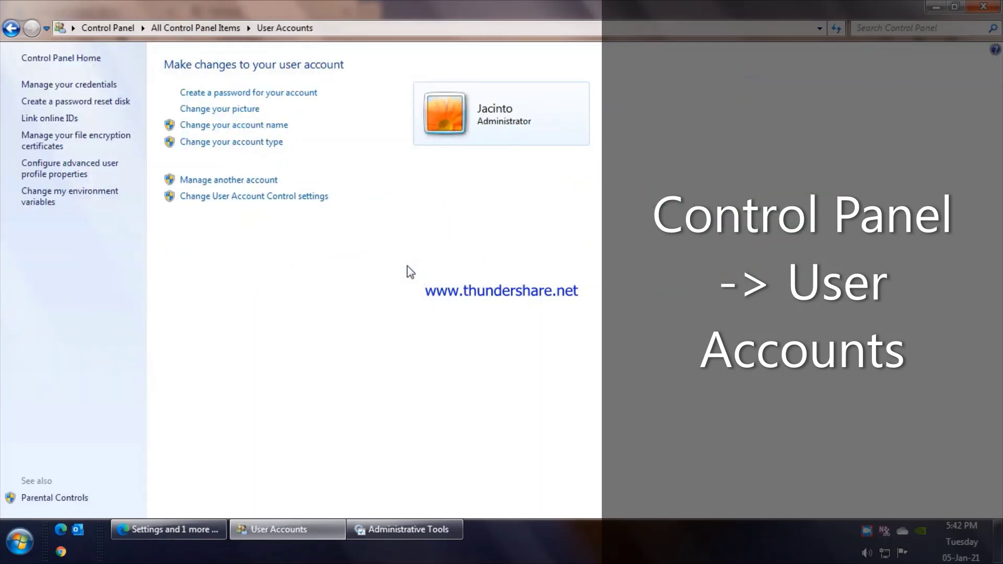
{"action": "left_click", "coordinate": [234, 183]}
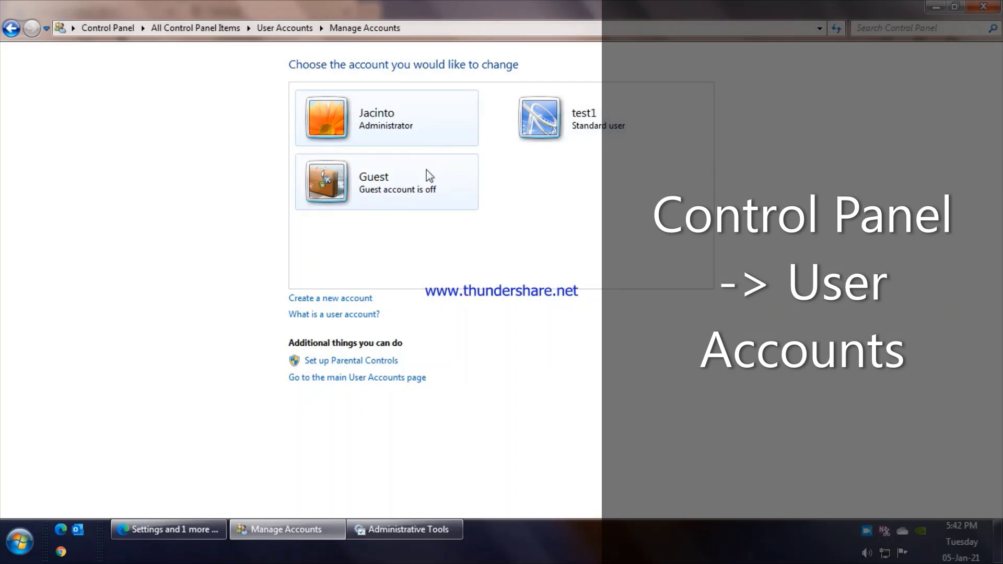
Leave the Guest account off, then delete the test1 account together with its files.
{"action": "left_click", "coordinate": [402, 199]}
{"action": "left_click", "coordinate": [703, 128]}
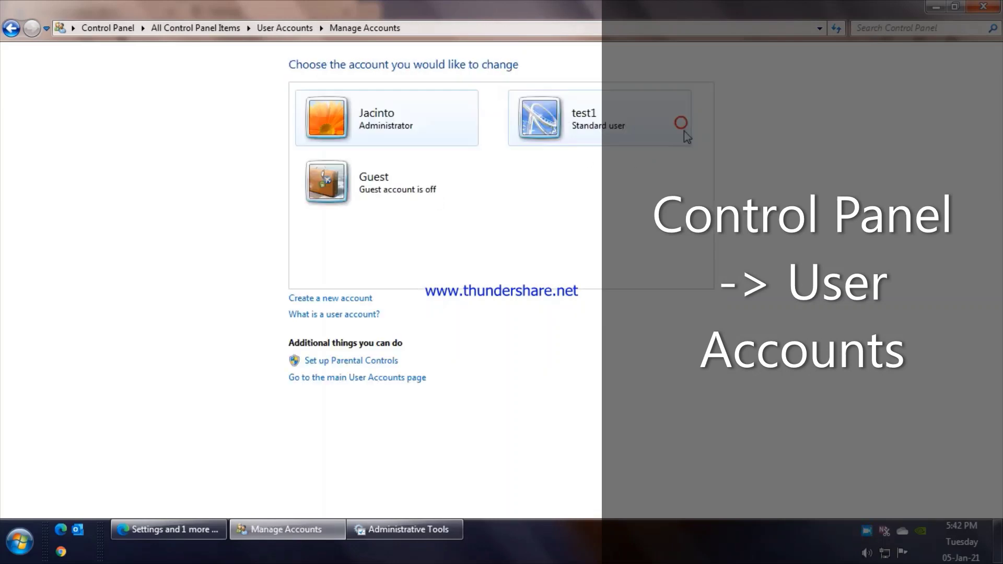
{"action": "left_click", "coordinate": [589, 135]}
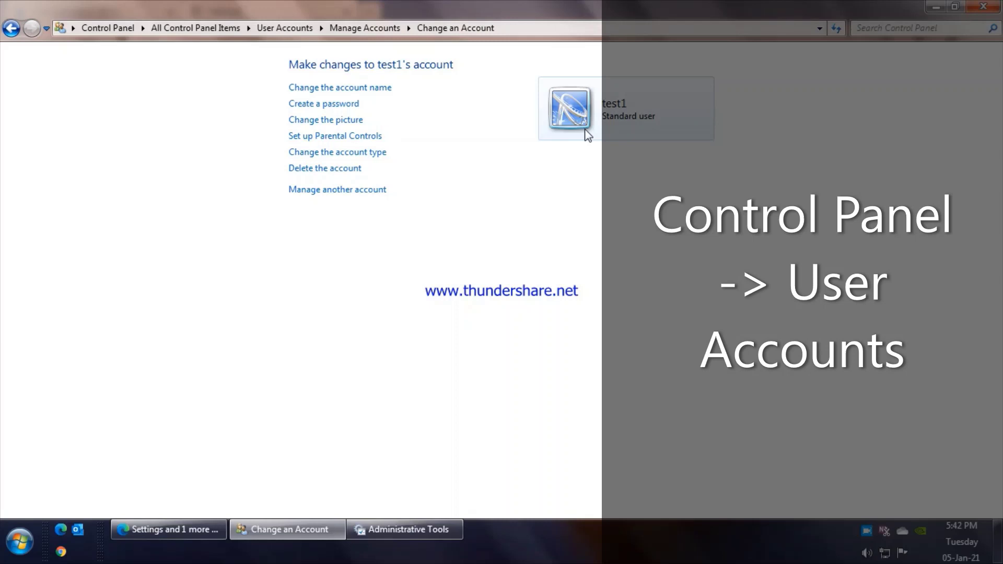
{"action": "left_click", "coordinate": [316, 168]}
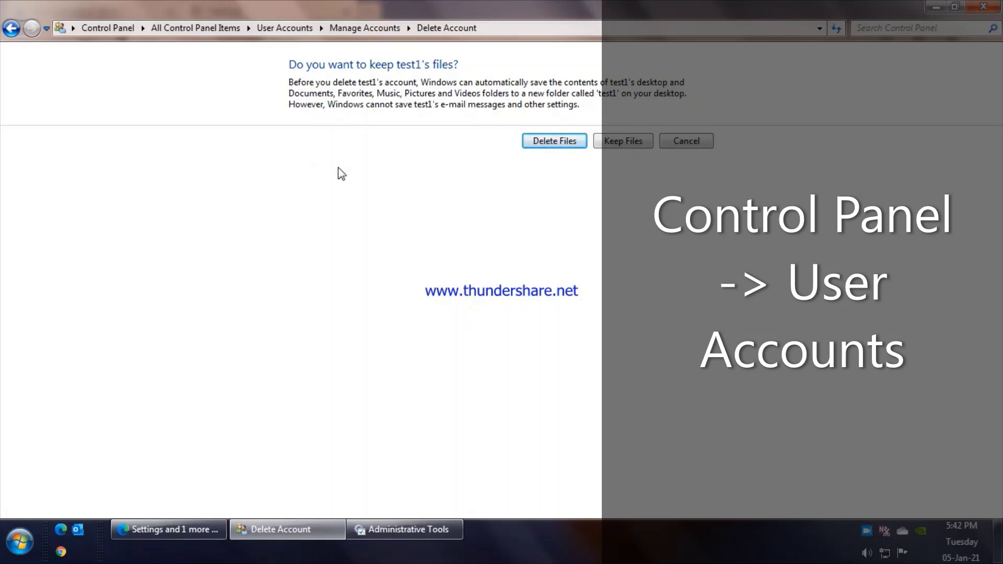
{"action": "left_click", "coordinate": [558, 148]}
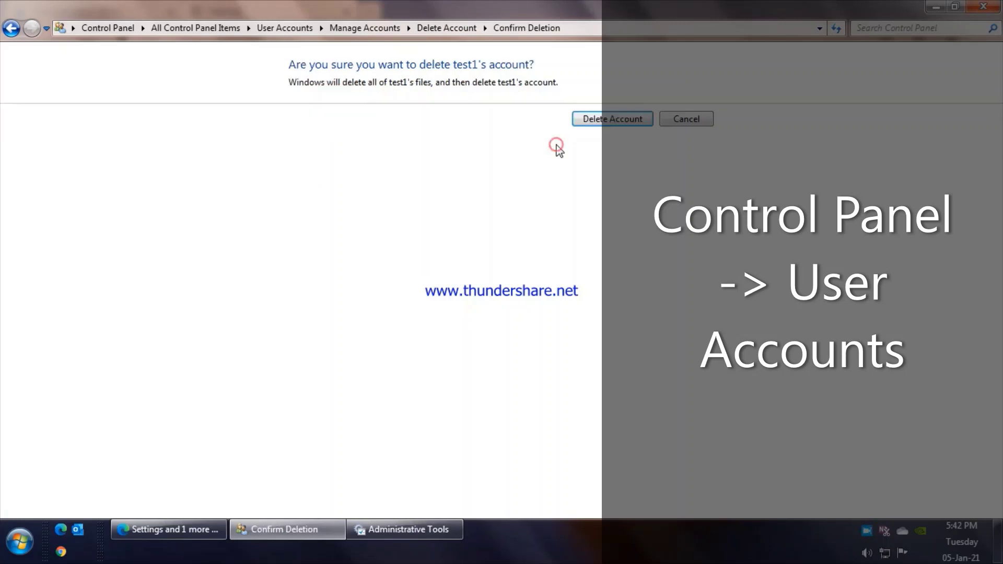
{"action": "left_click", "coordinate": [614, 120]}
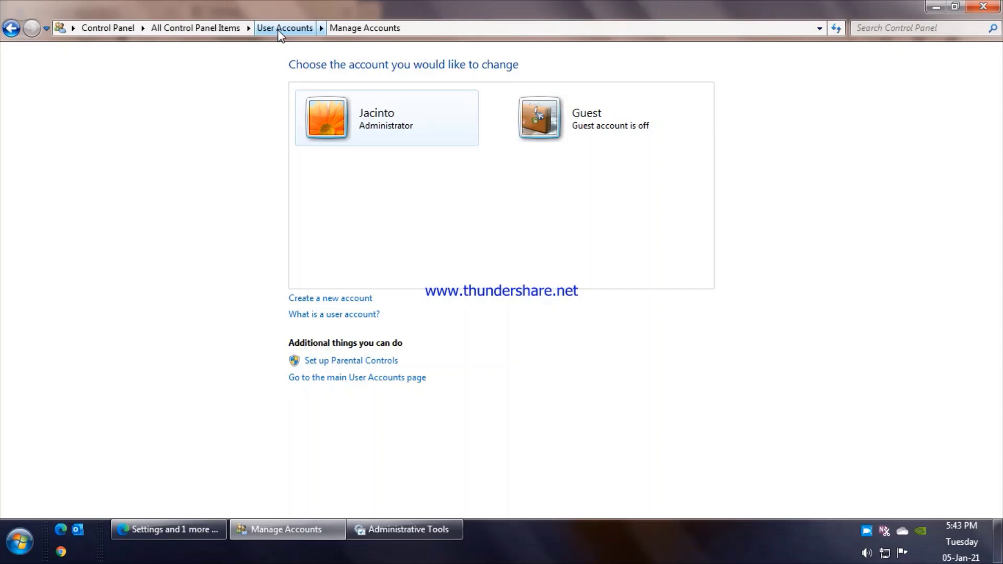
Check Windows Update reports the system up to date, then return to All Control Panel Items.
{"action": "left_click", "coordinate": [279, 30]}
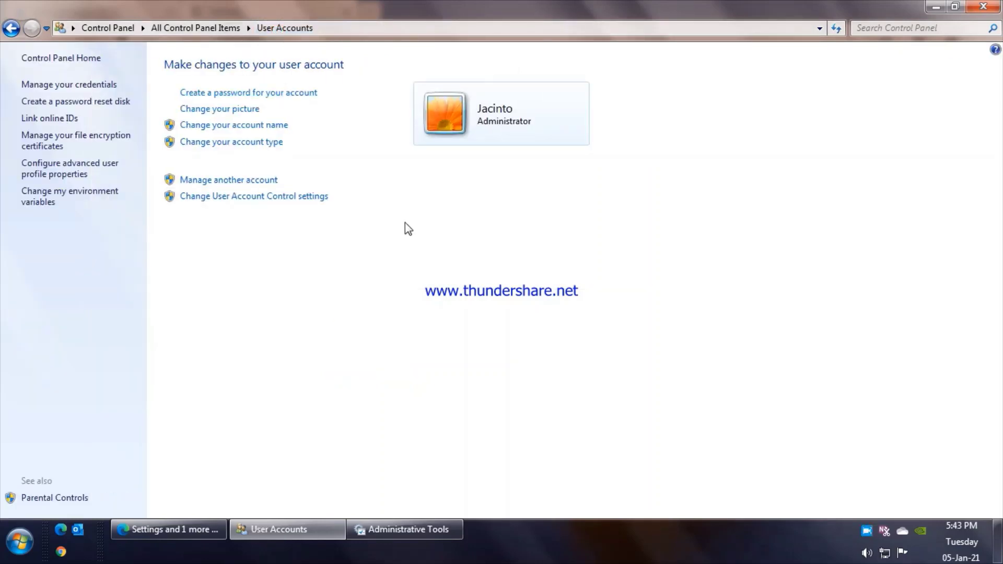
{"action": "left_click", "coordinate": [206, 29]}
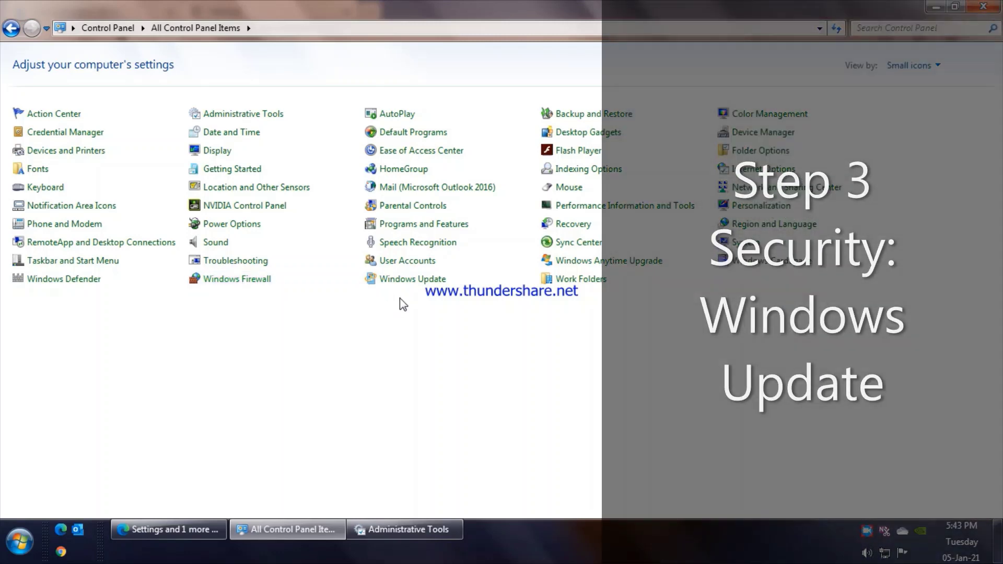
{"action": "left_click", "coordinate": [408, 280]}
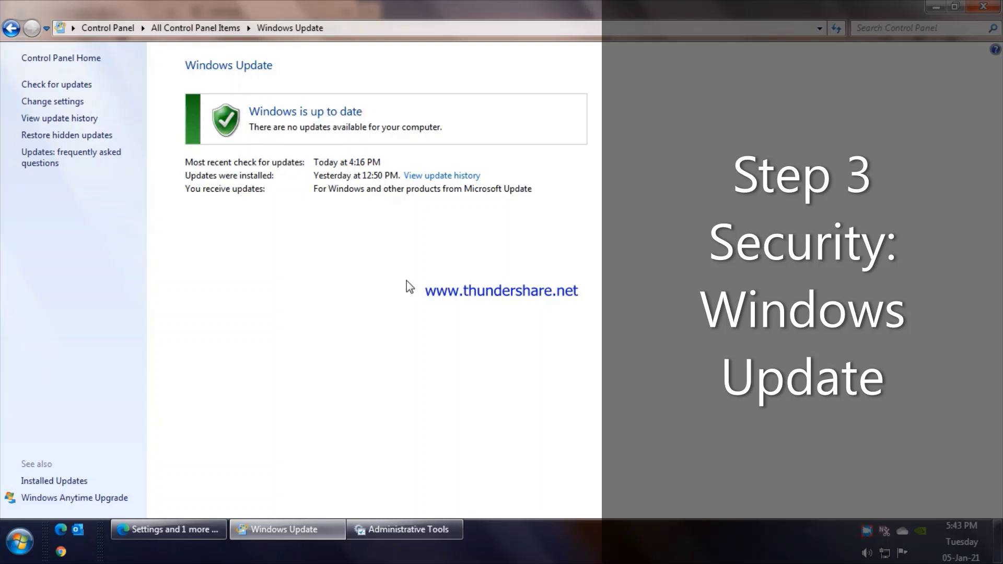
{"action": "left_click", "coordinate": [200, 30]}
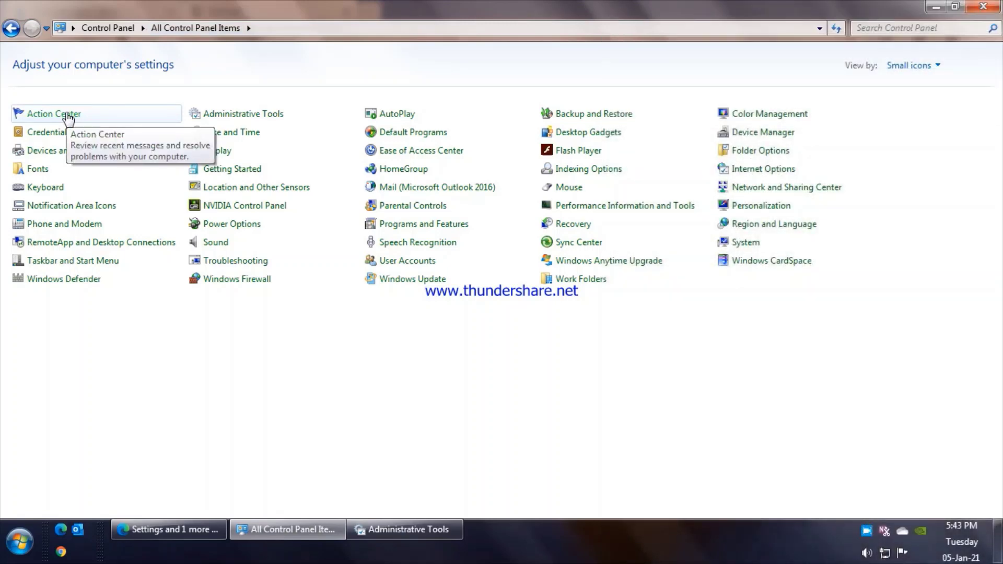
Confirm Action Center shows firewall, Windows Update and virus protection On, then start a new Edge tab.
{"action": "left_click", "coordinate": [68, 116]}
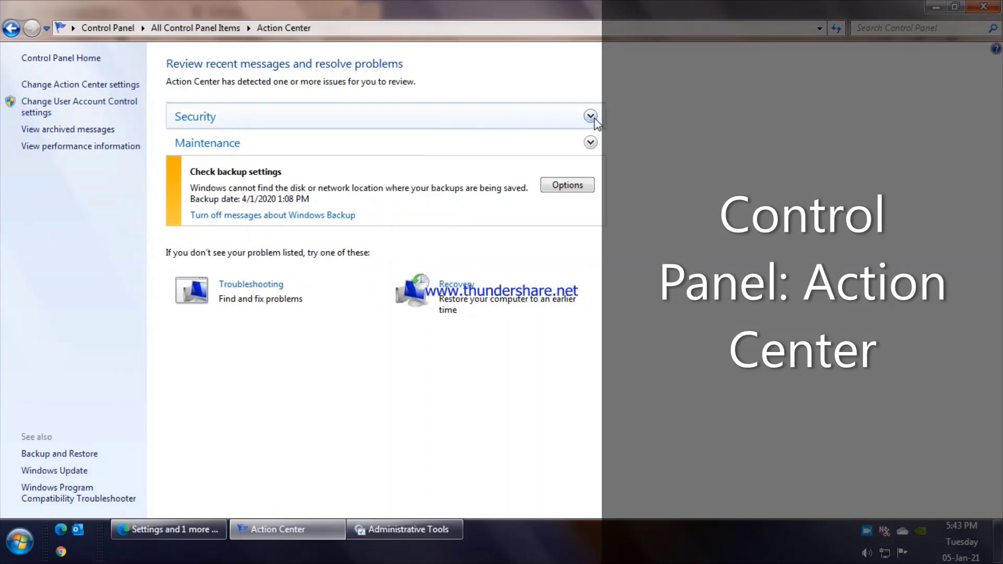
{"action": "left_click", "coordinate": [593, 118]}
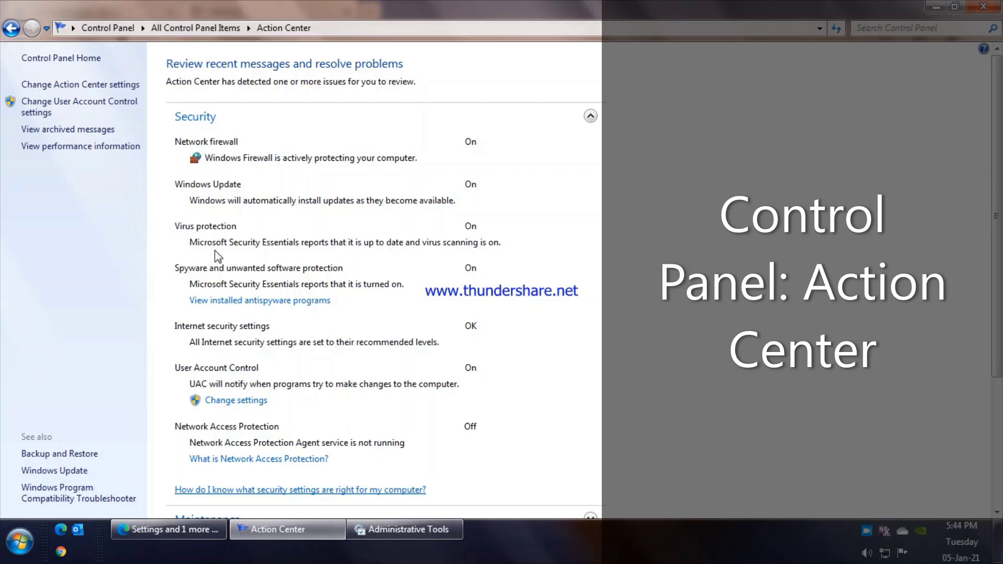
{"action": "left_click", "coordinate": [189, 240]}
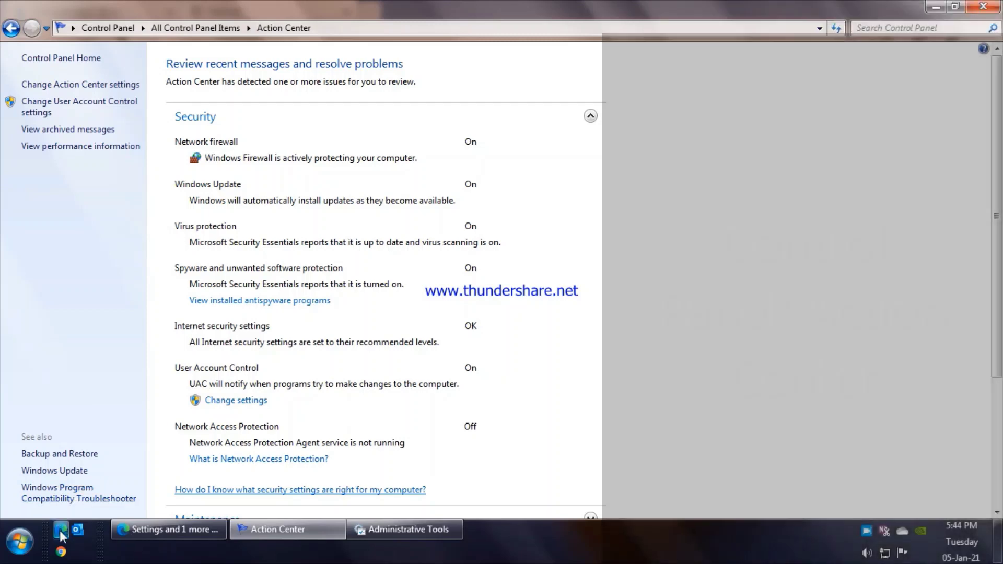
{"action": "left_click", "coordinate": [61, 529]}
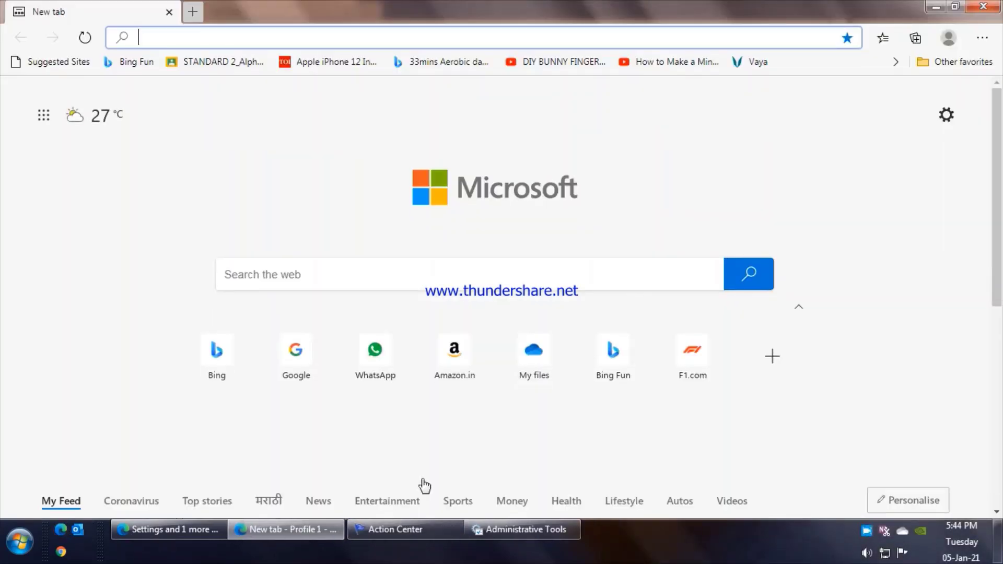
Show the desktop and open the links text file maximized in Notepad.
{"action": "key", "text": "super+d"}
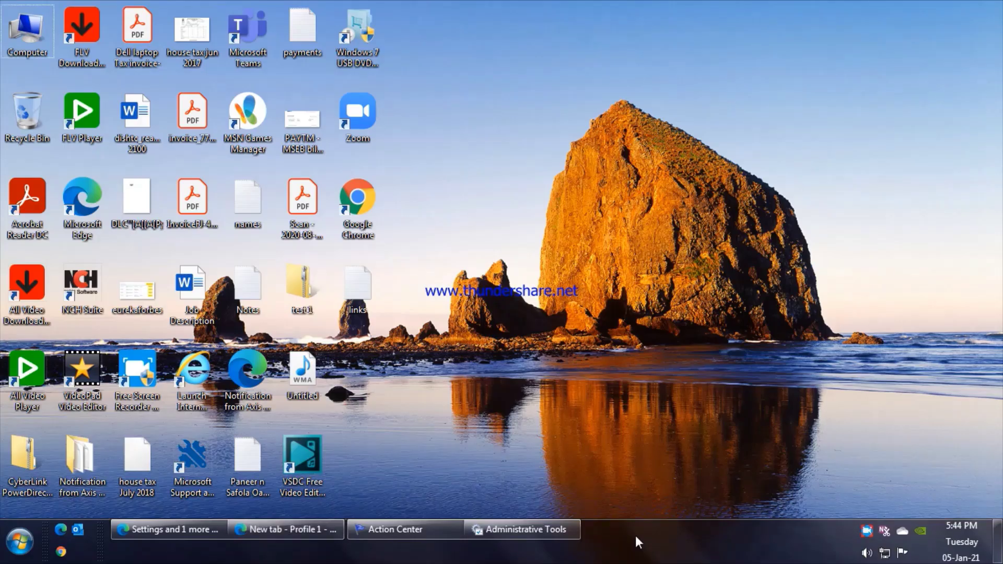
{"action": "double_click", "coordinate": [356, 300]}
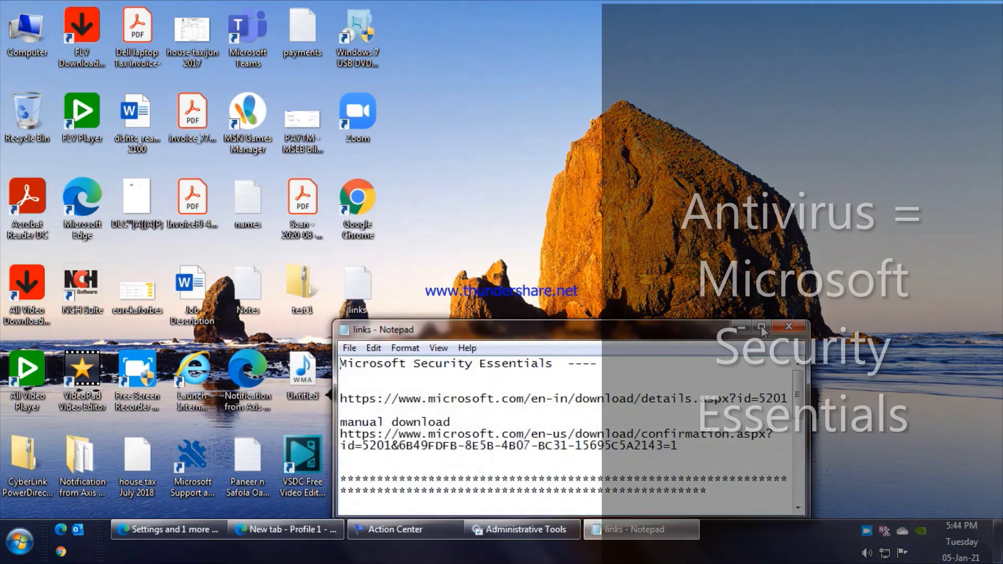
{"action": "left_click", "coordinate": [761, 328]}
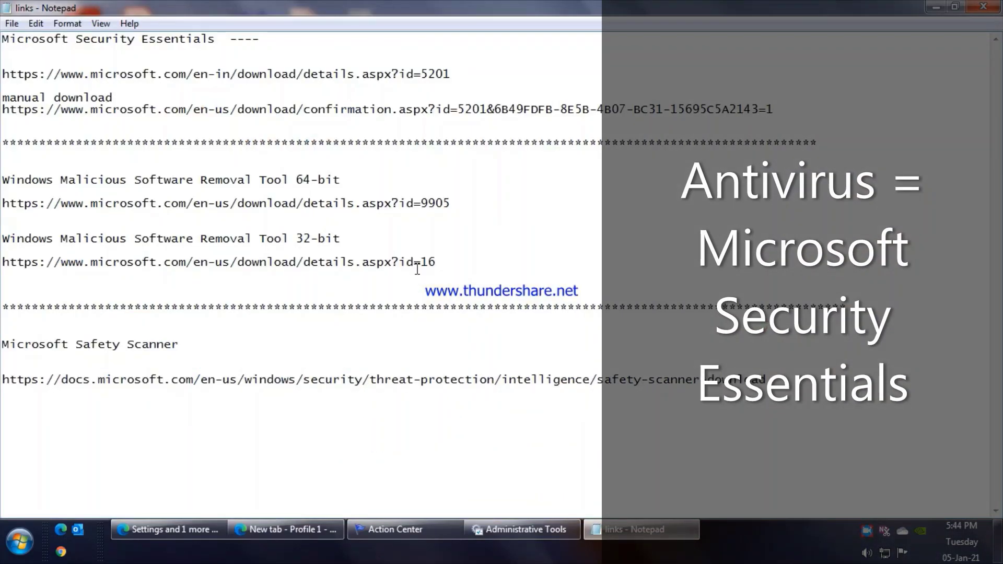
Highlight the Security Essentials and Malicious Software Removal Tool lines, then minimize Notepad.
{"action": "left_click", "coordinate": [461, 71]}
{"action": "key", "text": "shift+Home"}
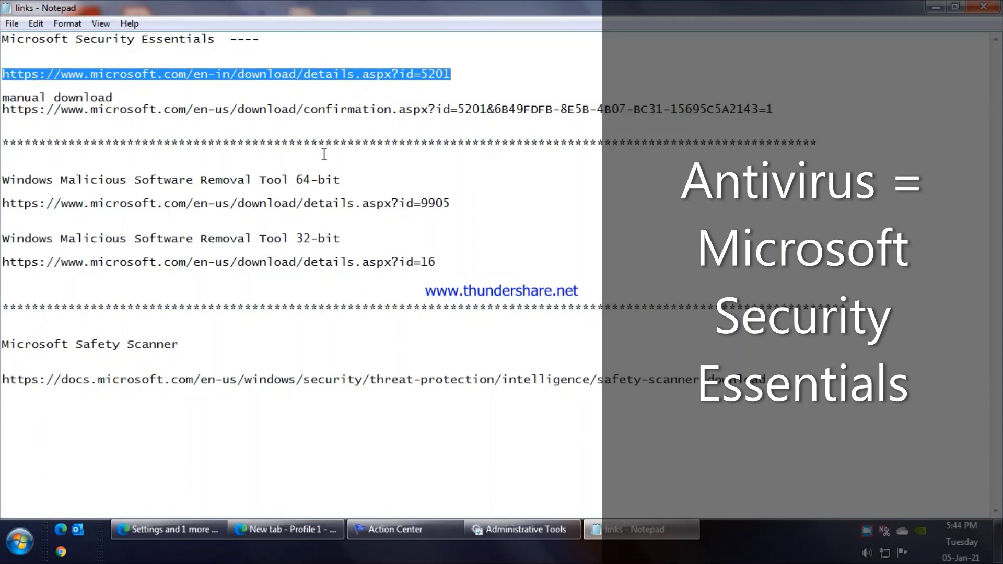
{"action": "left_click", "coordinate": [340, 110]}
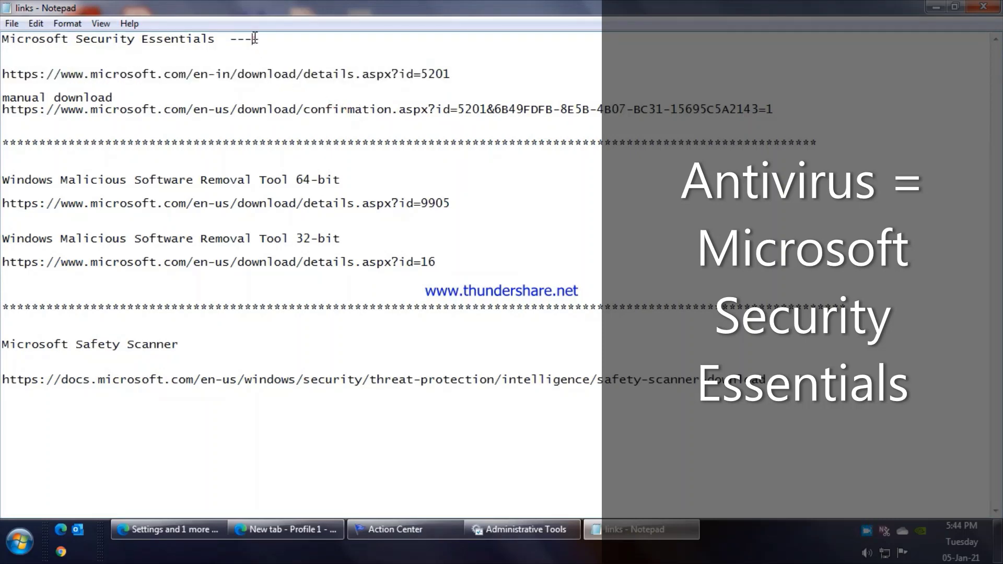
{"action": "left_click_drag", "start_coordinate": [253, 38], "coordinate": [3, 40]}
{"action": "left_click", "coordinate": [405, 194]}
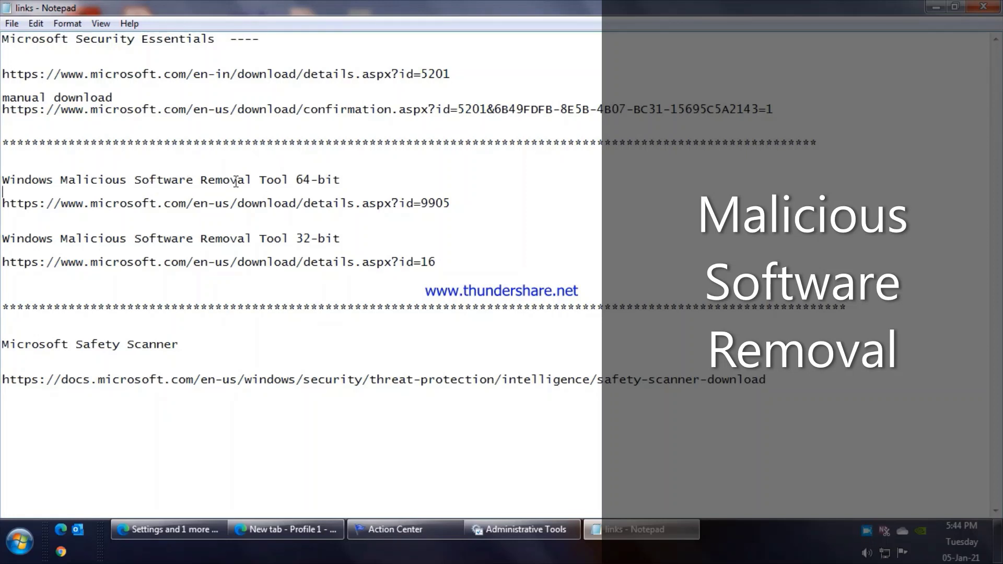
{"action": "left_click_drag", "start_coordinate": [254, 180], "coordinate": [4, 177]}
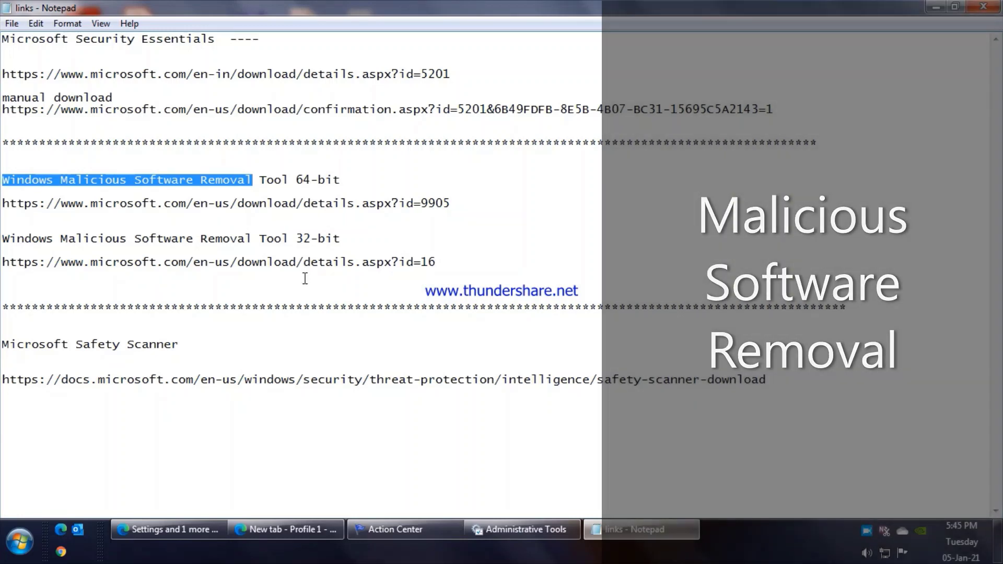
{"action": "key", "text": "super+d"}
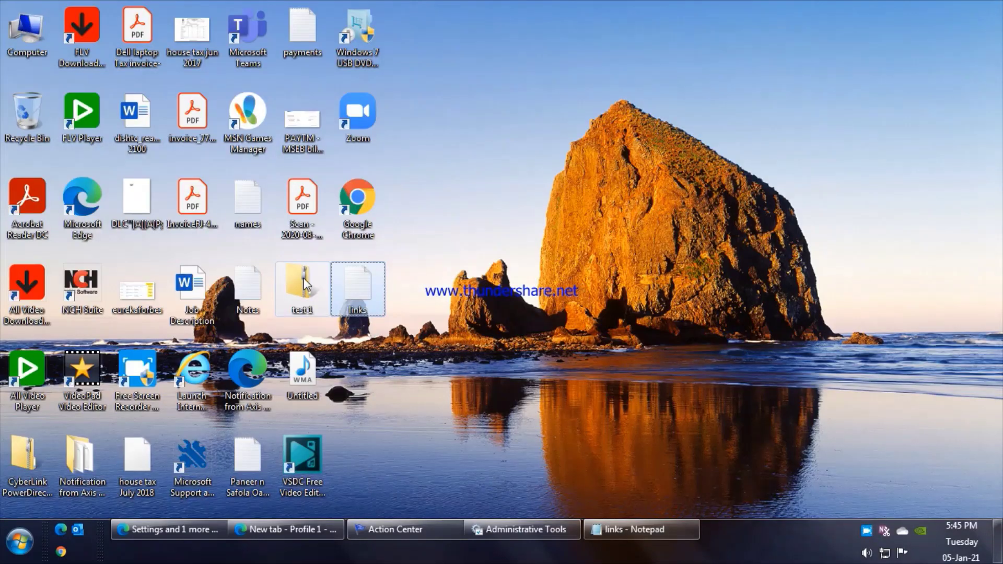
Check Computer's Properties shows 32-bit Windows 7 Professional, then restore the links Notepad file.
{"action": "right_click", "coordinate": [29, 35]}
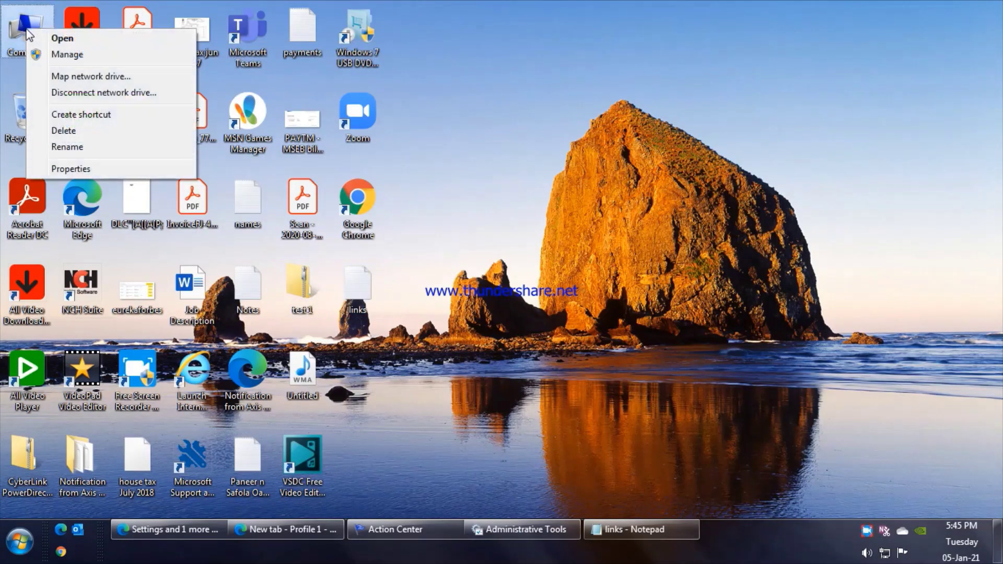
{"action": "left_click", "coordinate": [84, 168]}
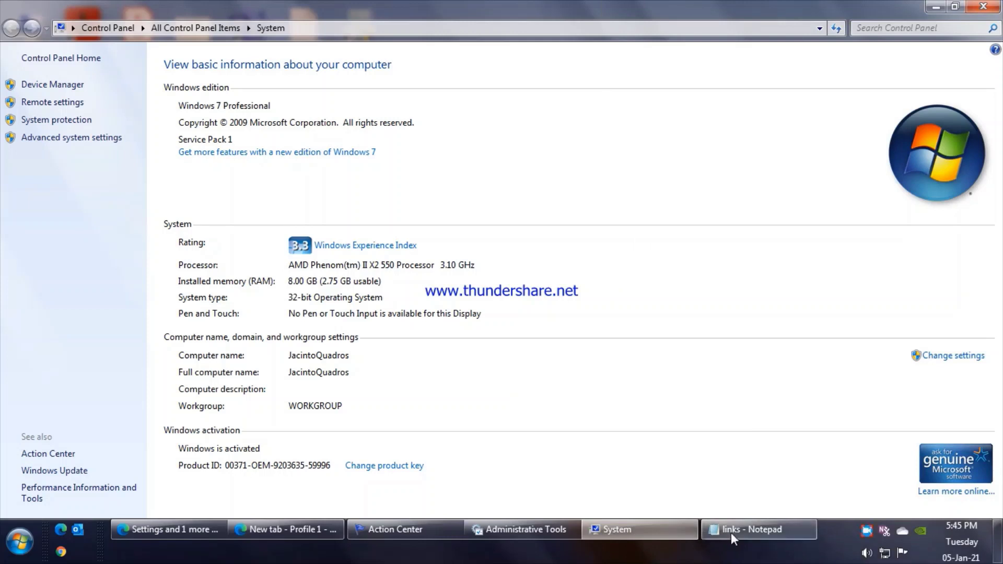
{"action": "mouse_move", "coordinate": [745, 532]}
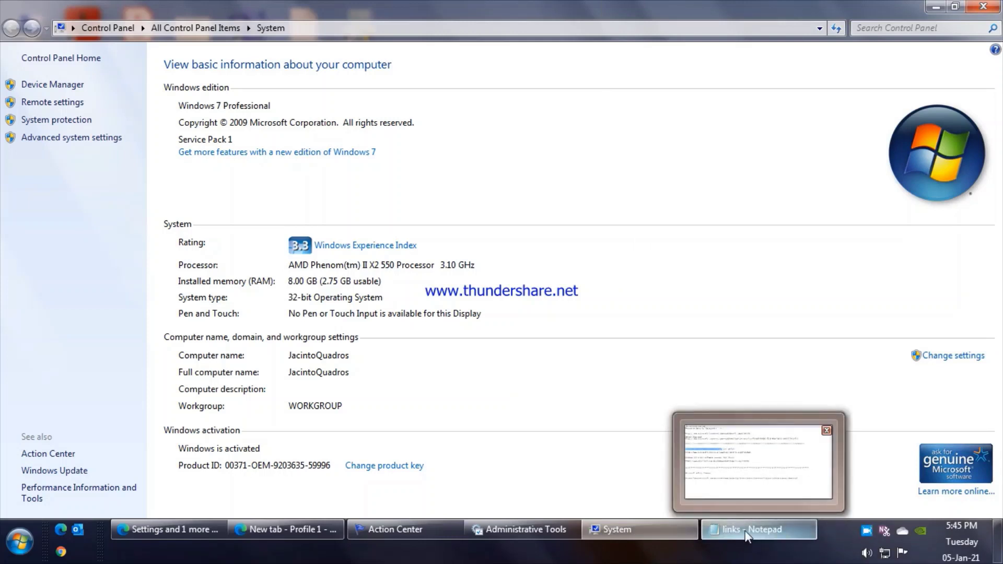
{"action": "left_click", "coordinate": [746, 535]}
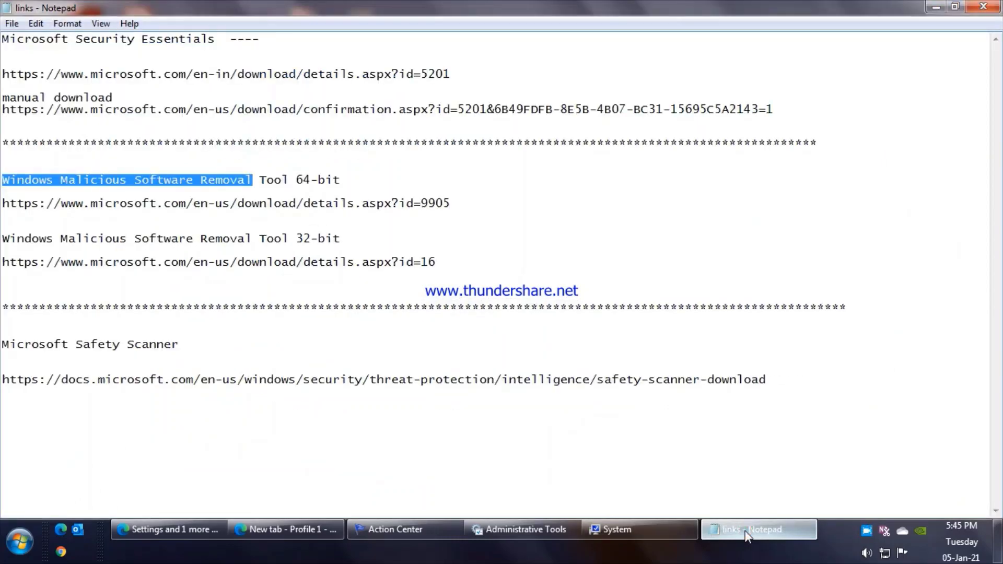